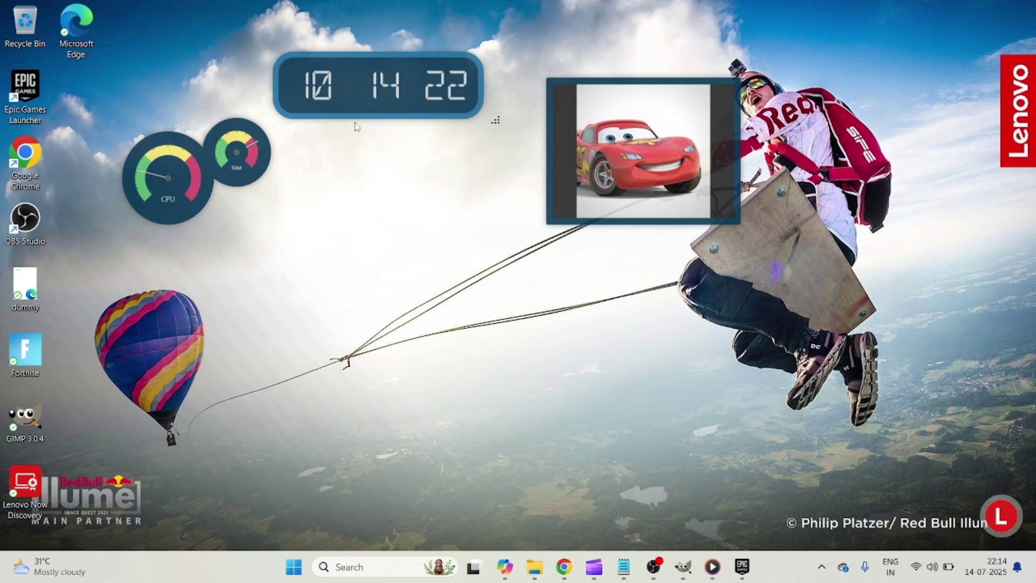
# View this PC's system properties from File Explorer's This PC view.
pyautogui.click(294, 567)
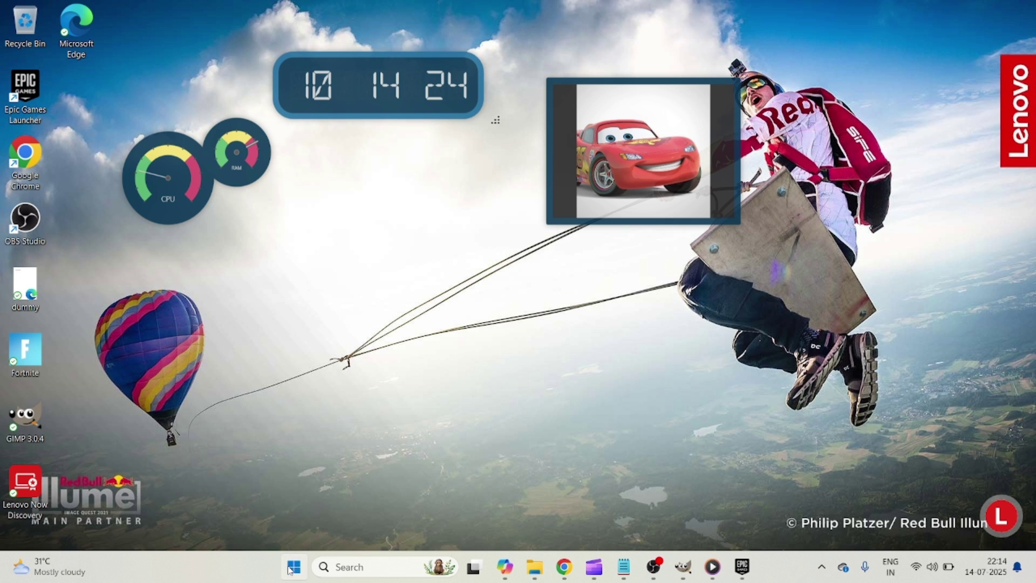
pyautogui.click(534, 567)
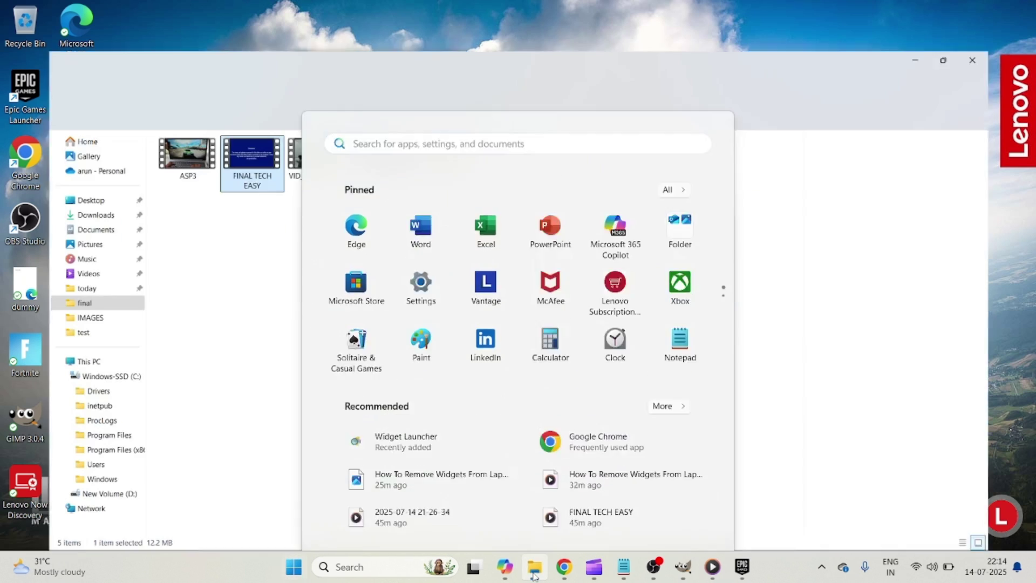
pyautogui.click(44, 342)
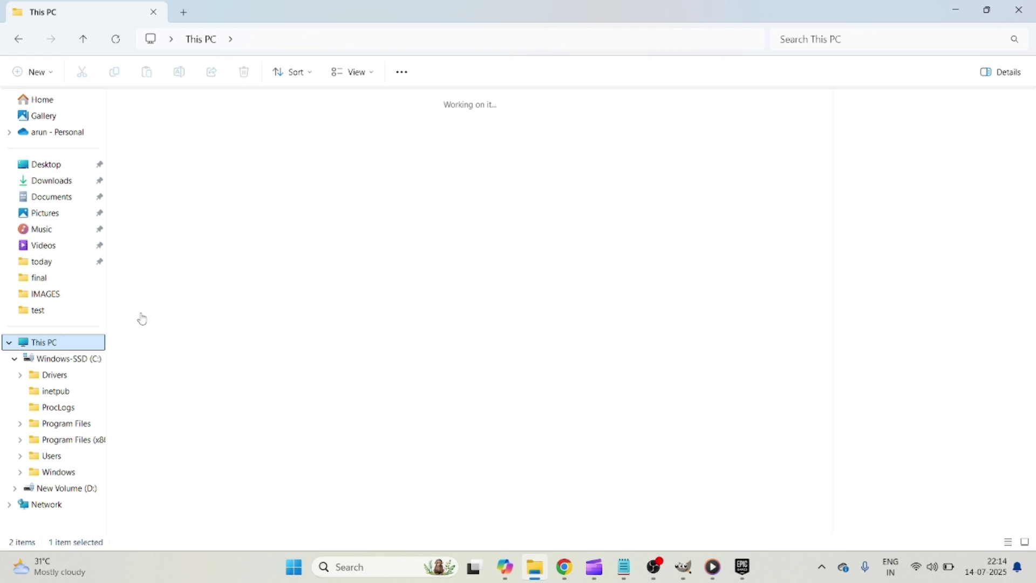
pyautogui.rightClick(342, 261)
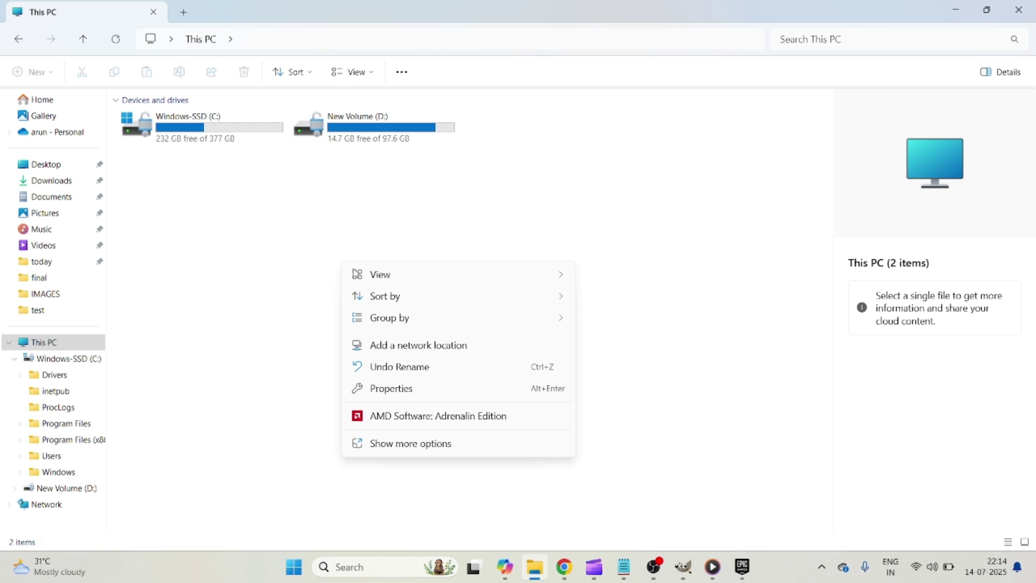
pyautogui.click(409, 394)
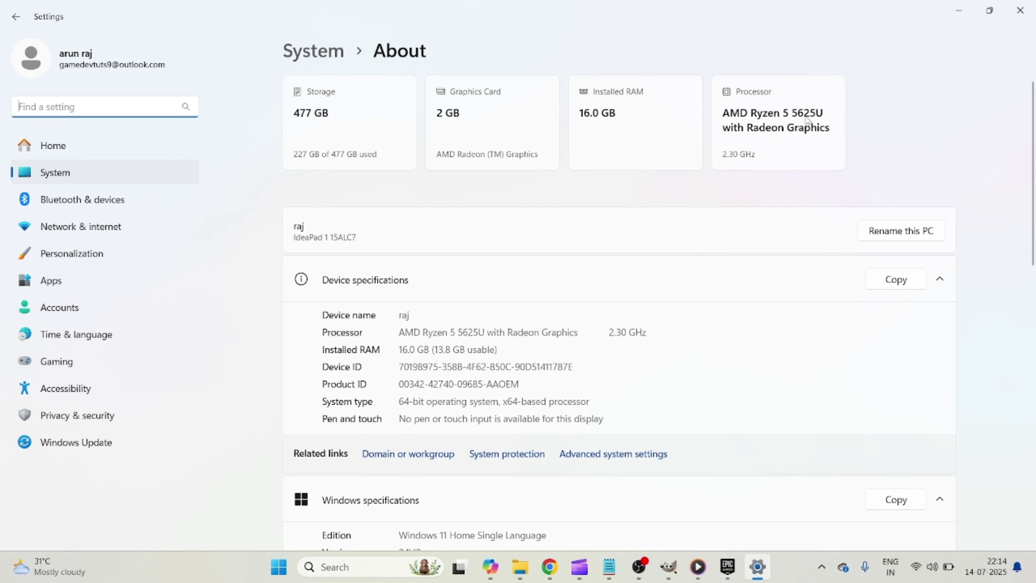
# Close the system window and File Explorer, then bring up the Windows Widgets board.
pyautogui.click(1020, 10)
pyautogui.click(1019, 9)
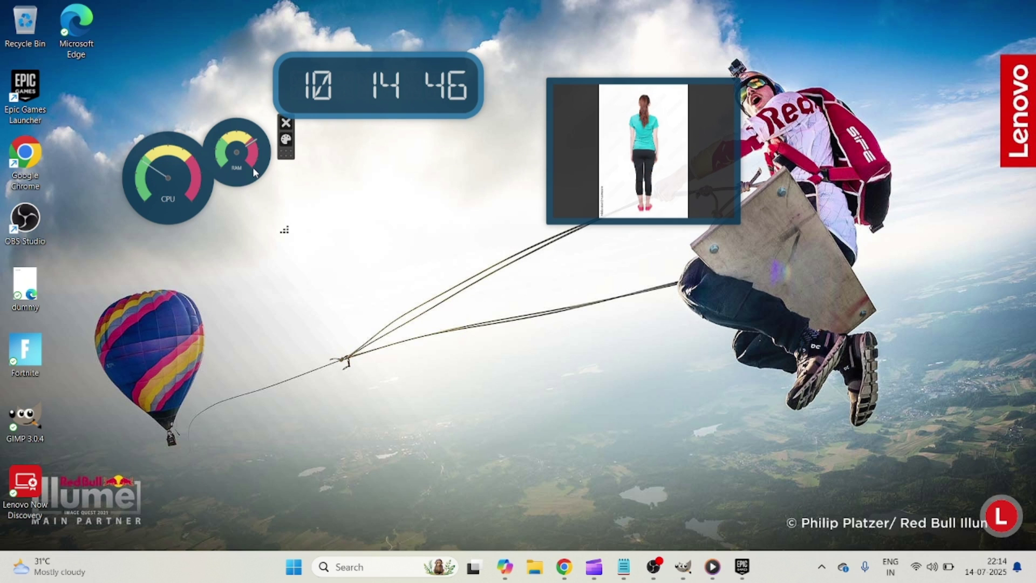
pyautogui.moveTo(643, 151)
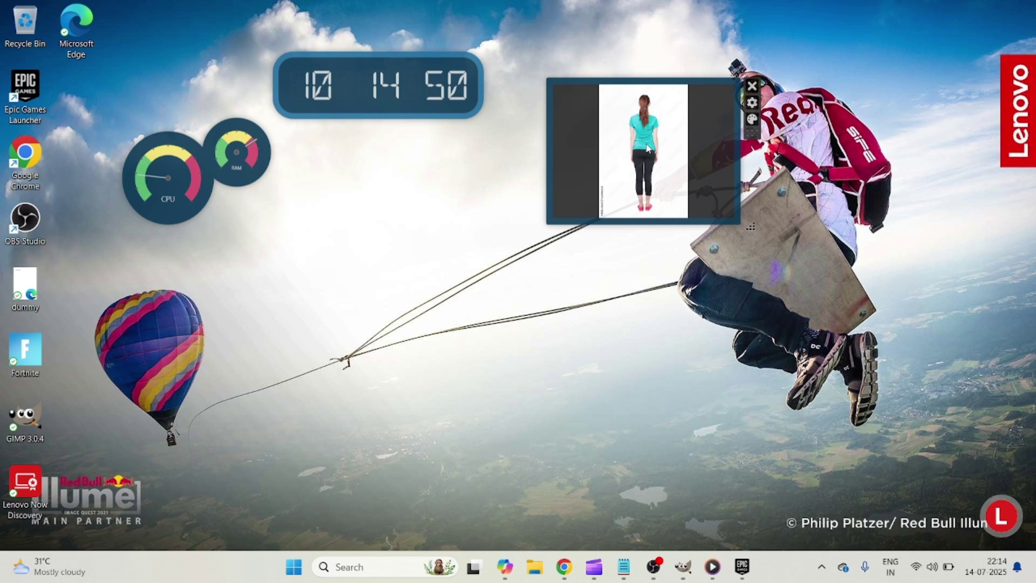
pyautogui.click(61, 567)
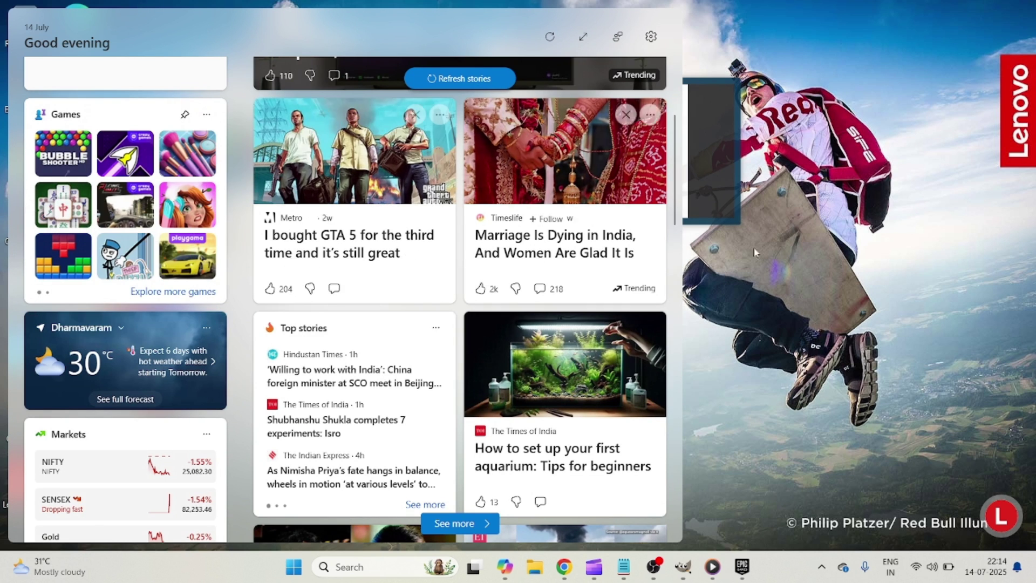
# Reopen the Widgets board with Win+W and browse for new widgets from its settings.
pyautogui.click(809, 284)
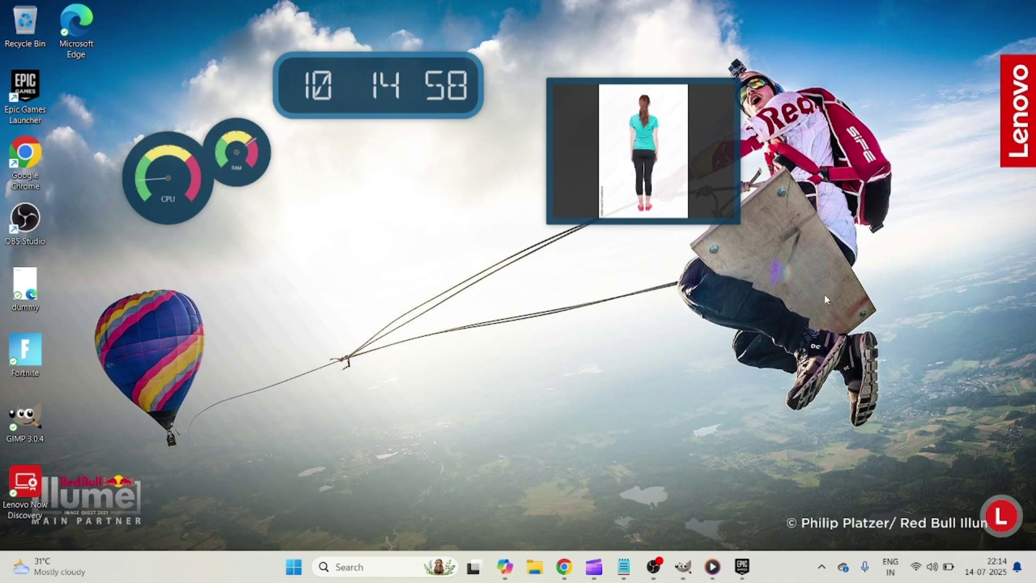
pyautogui.press('super+w')
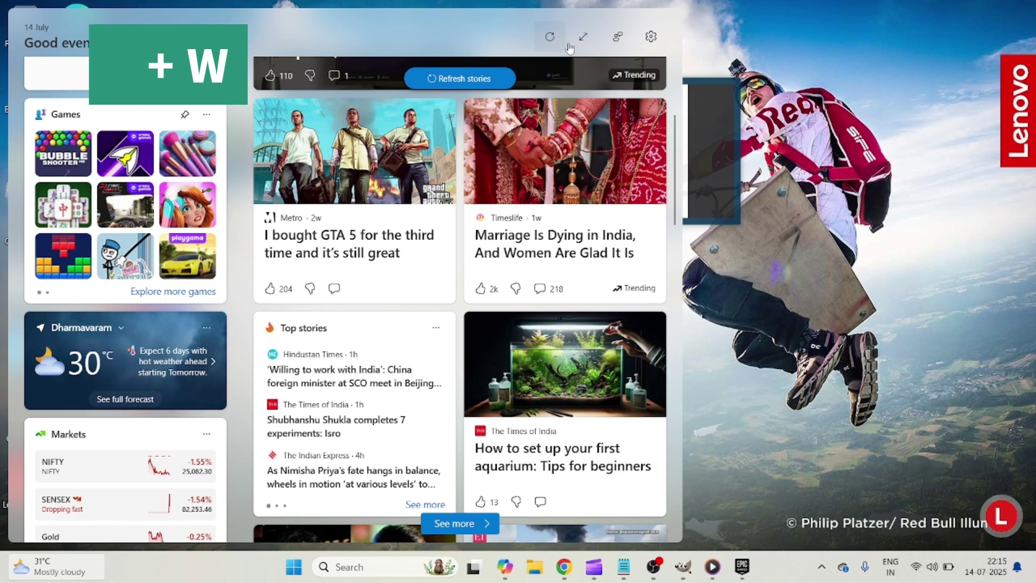
pyautogui.click(651, 37)
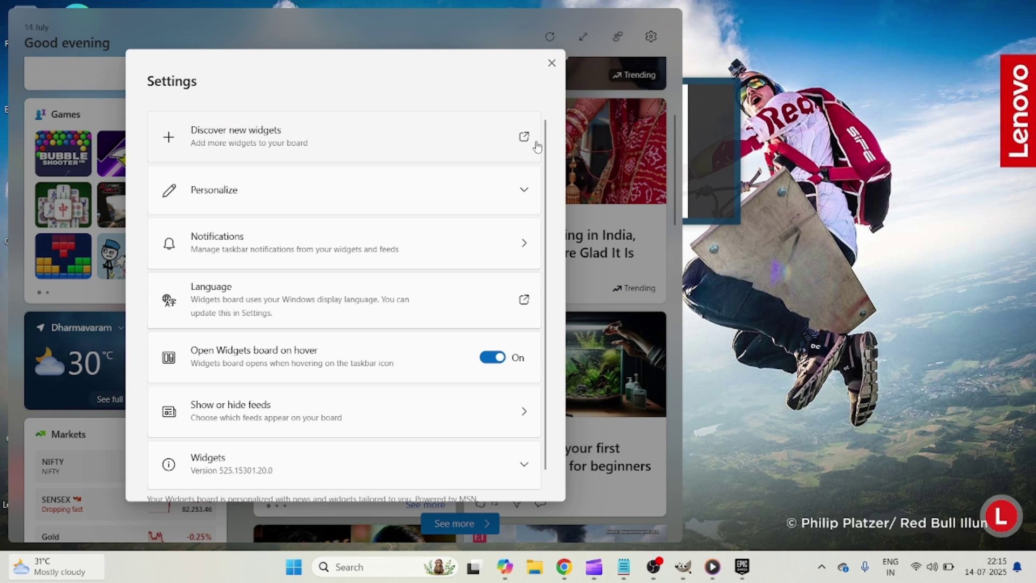
pyautogui.click(527, 141)
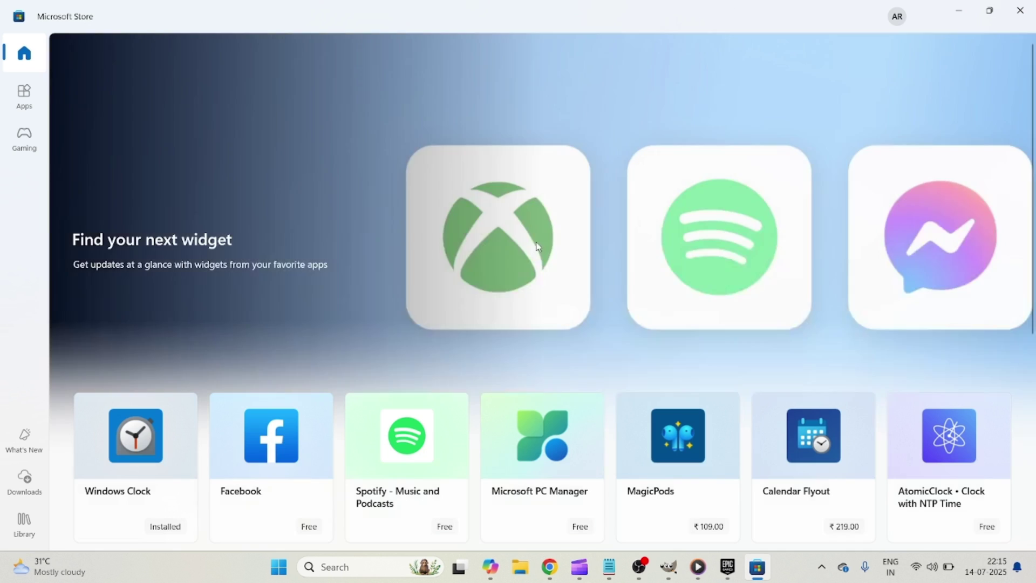
pyautogui.scroll(-5, 373, 344)
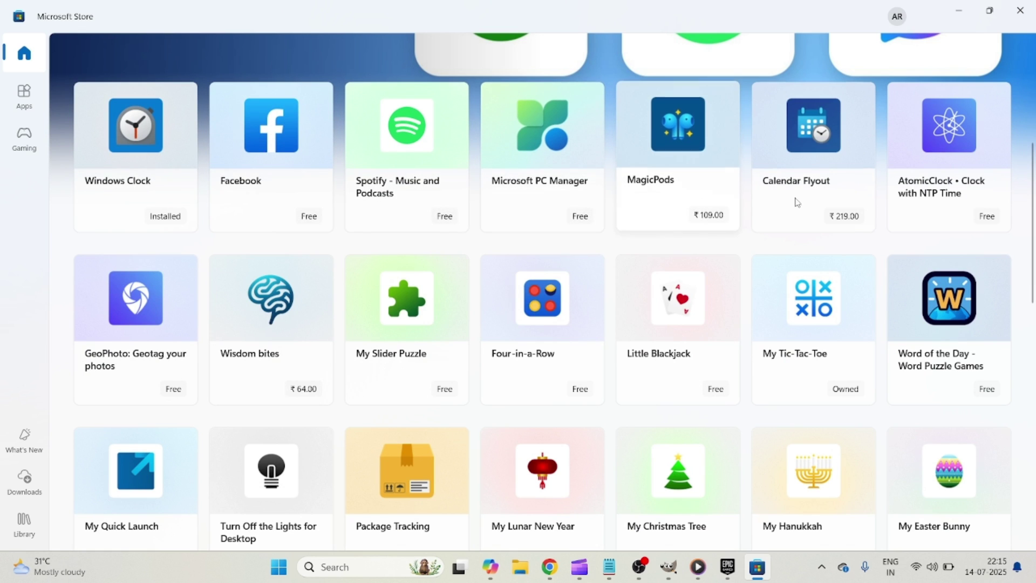
# Peek at the desktop, then go to the Store's Library of acquired apps.
pyautogui.click(958, 11)
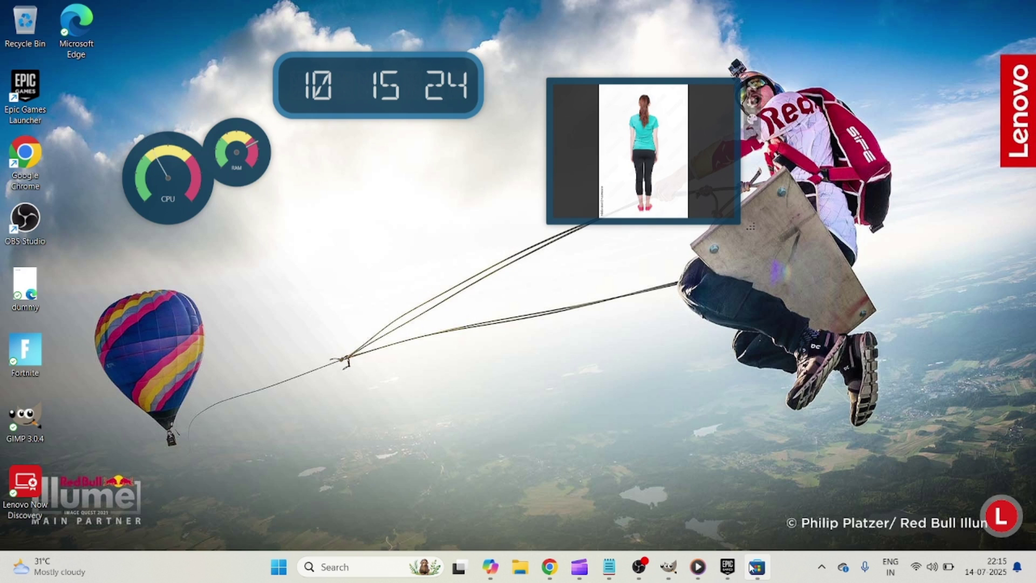
pyautogui.click(757, 567)
pyautogui.scroll(-5, 394, 332)
pyautogui.scroll(-5, 394, 332)
pyautogui.scroll(-3, 395, 331)
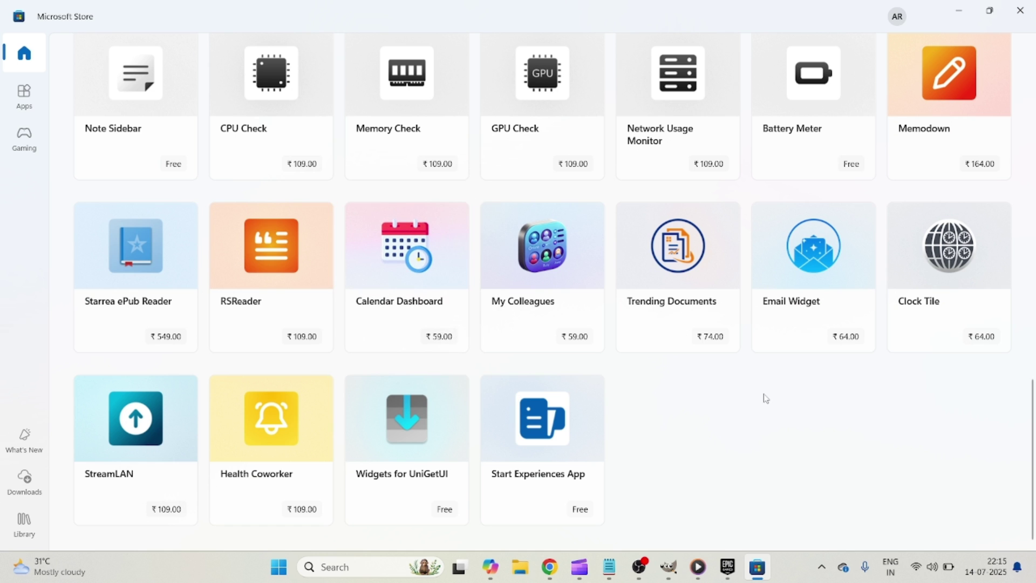
pyautogui.scroll(6, 765, 398)
pyautogui.scroll(6, 761, 393)
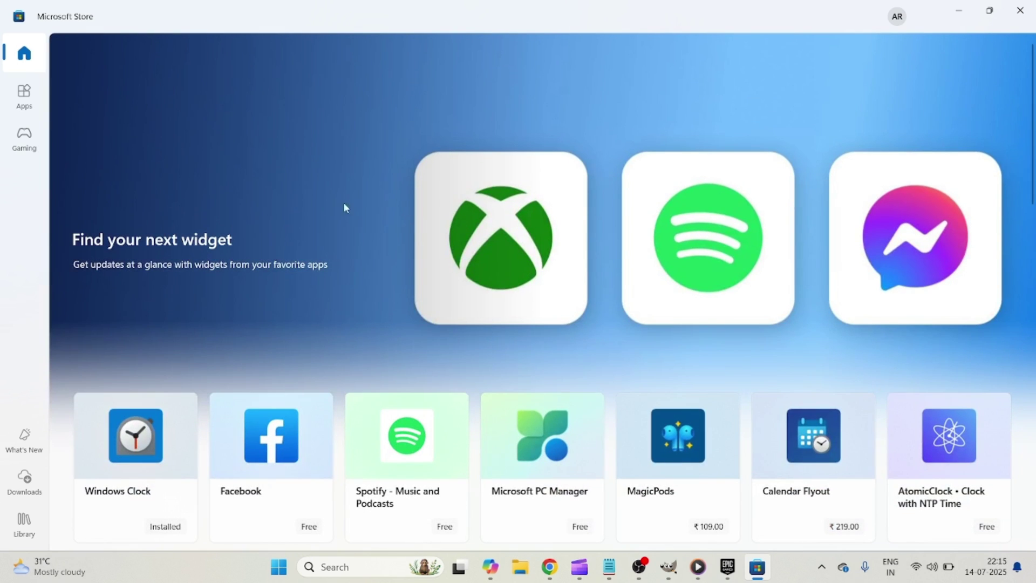
pyautogui.click(25, 97)
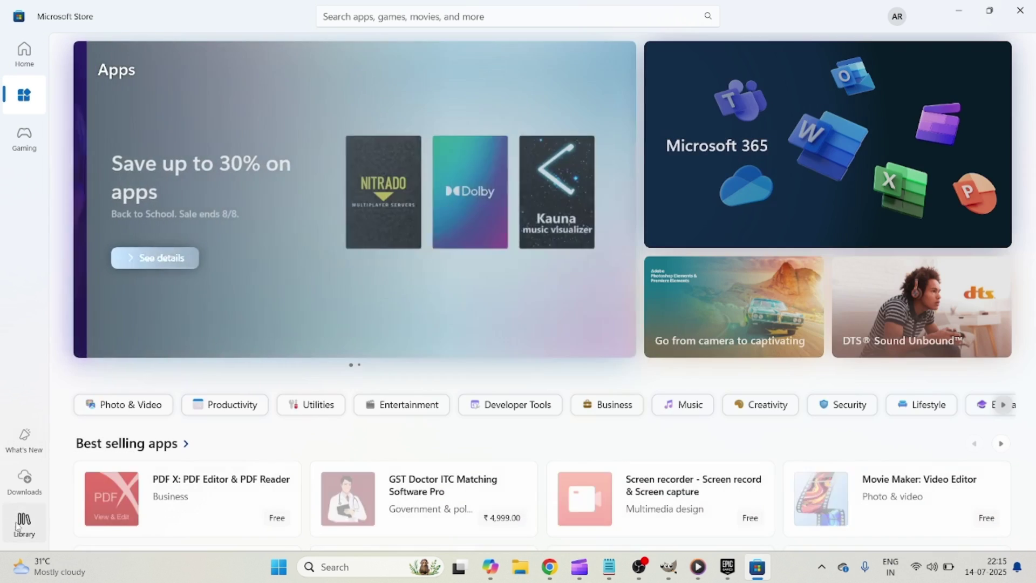
pyautogui.click(25, 525)
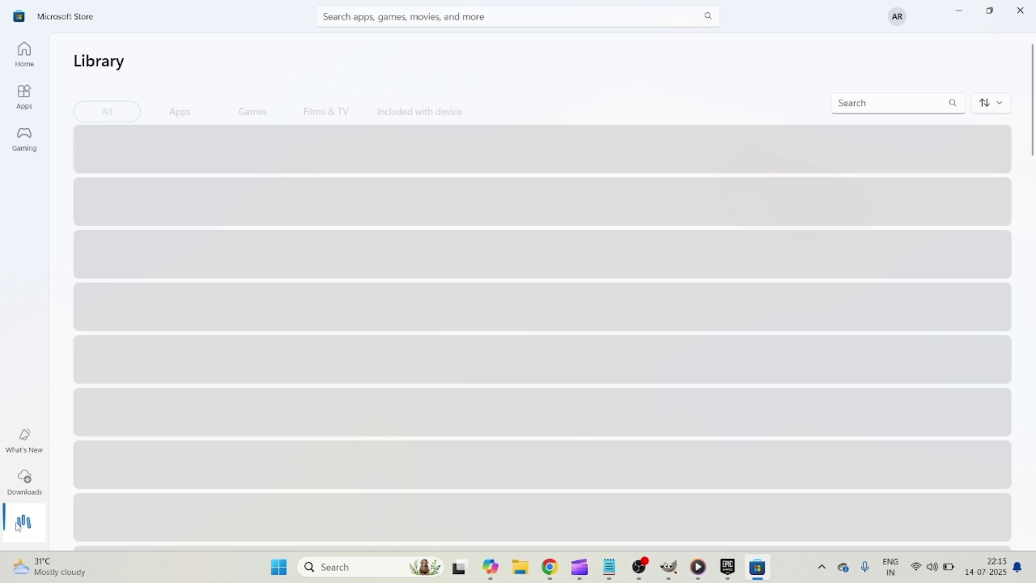
# Filter the Library to Apps to confirm Widget Launcher, then return to the Store Home page.
pyautogui.click(957, 10)
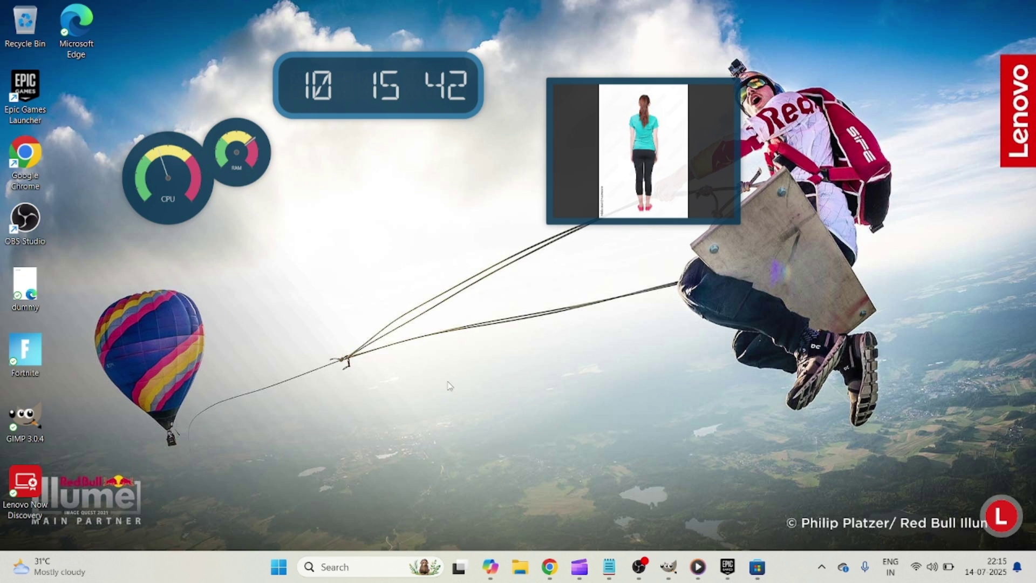
pyautogui.click(757, 567)
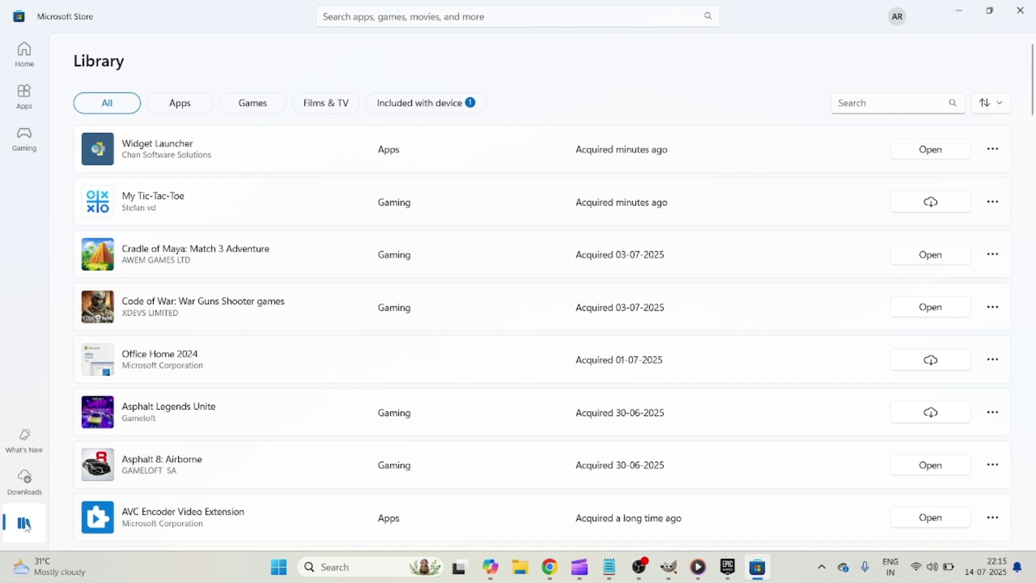
pyautogui.click(26, 526)
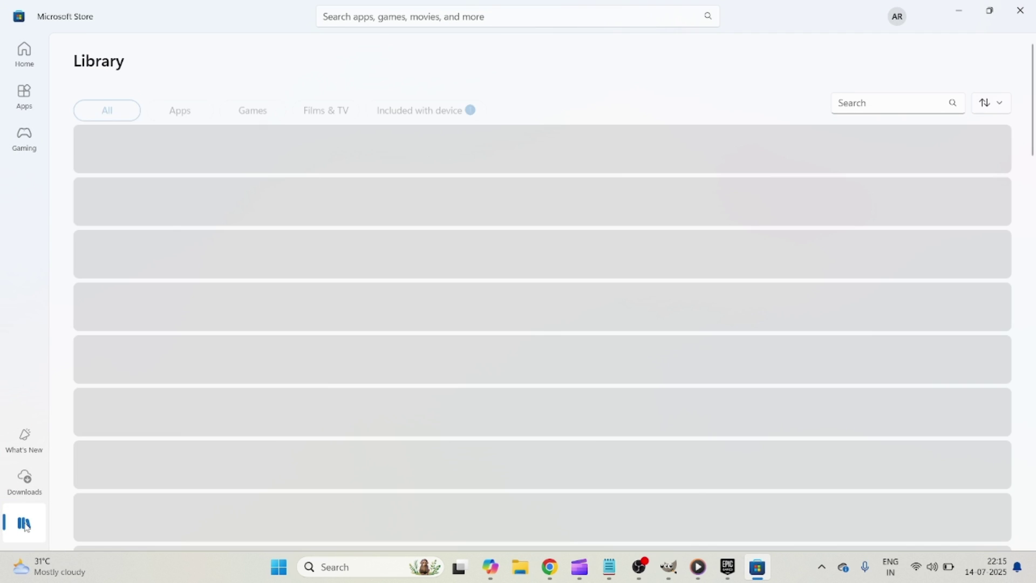
pyautogui.click(185, 113)
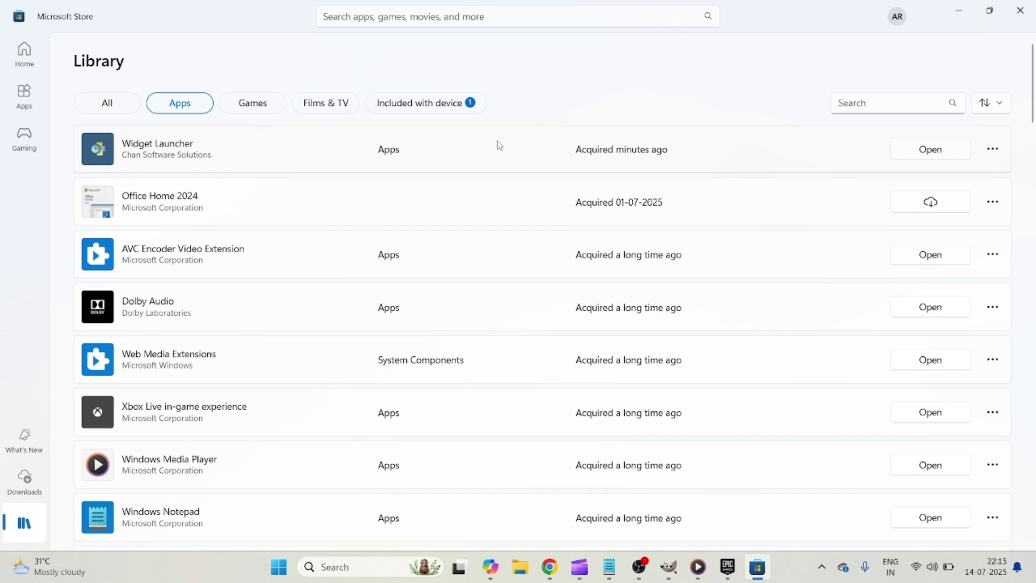
pyautogui.click(24, 54)
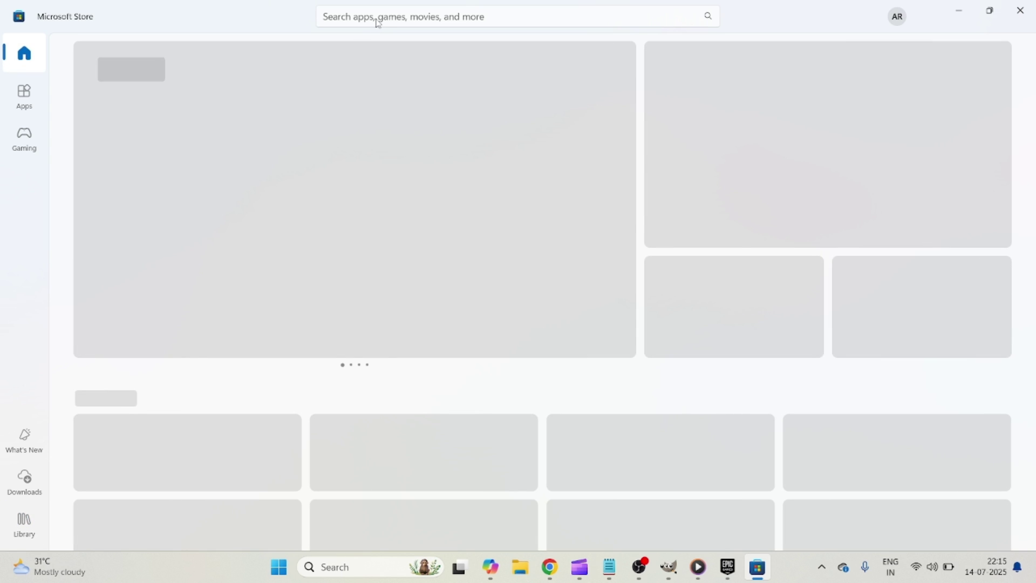
# Search the Store for widgets launcher and open the Widget Launcher product page.
pyautogui.click(388, 17)
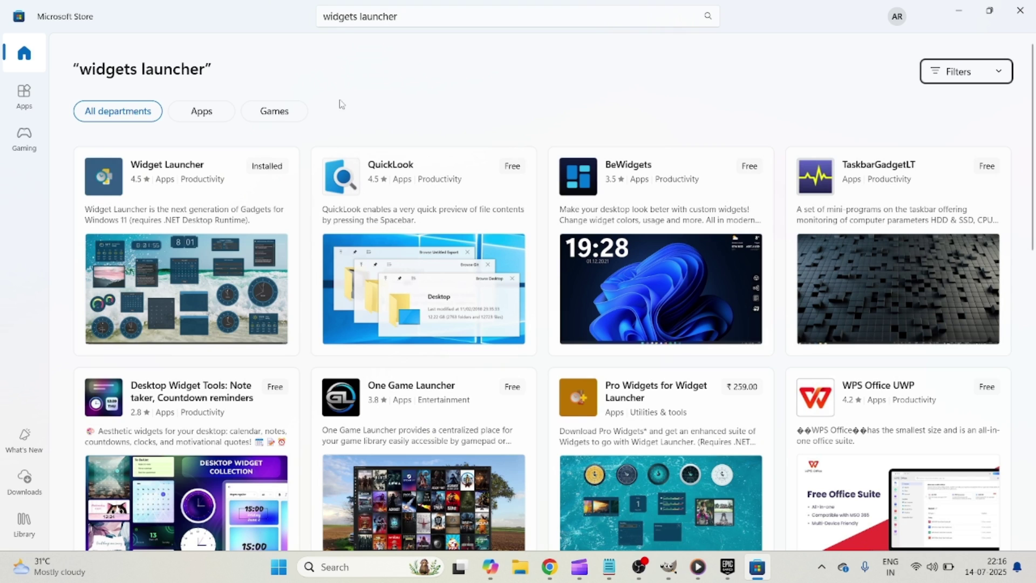
pyautogui.click(193, 171)
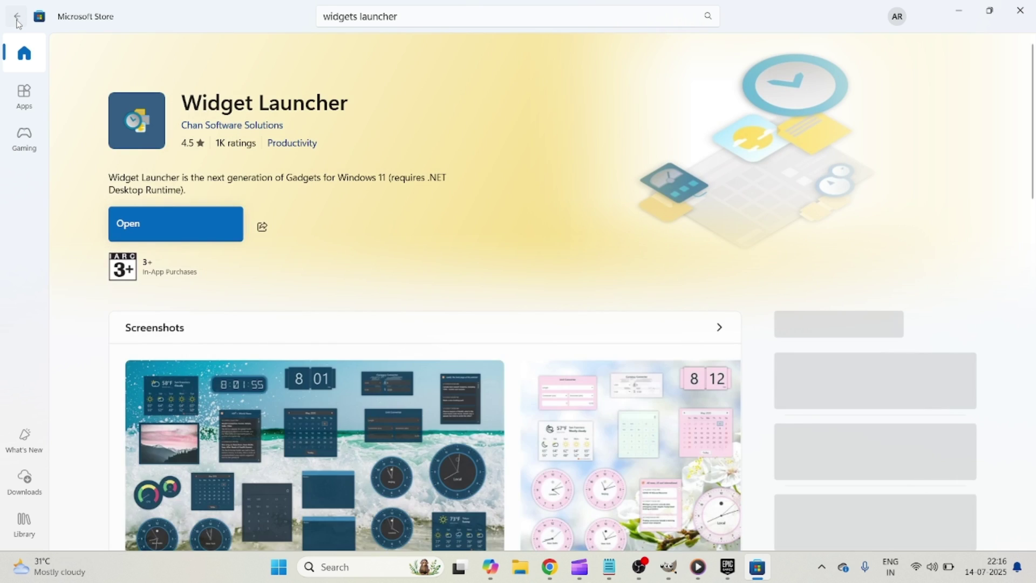
pyautogui.click(17, 16)
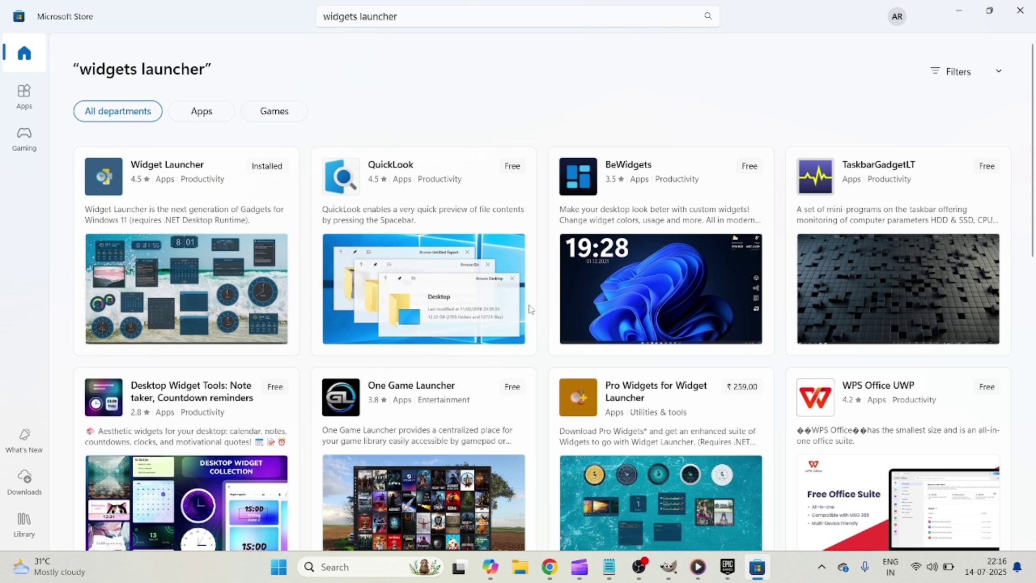
pyautogui.scroll(-5, 638, 243)
pyautogui.scroll(-3, 638, 144)
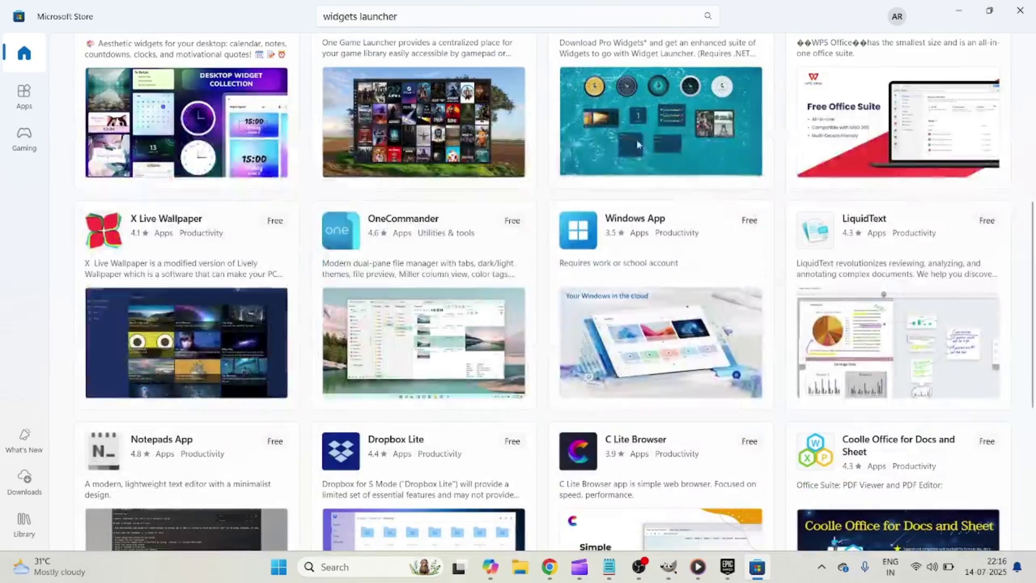
pyautogui.scroll(4, 639, 144)
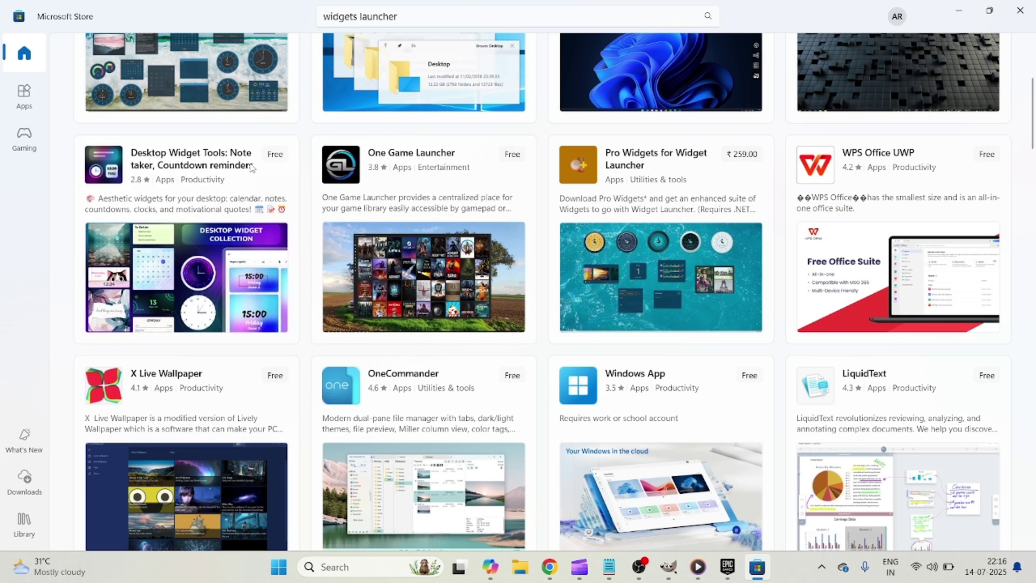
pyautogui.scroll(5, 276, 166)
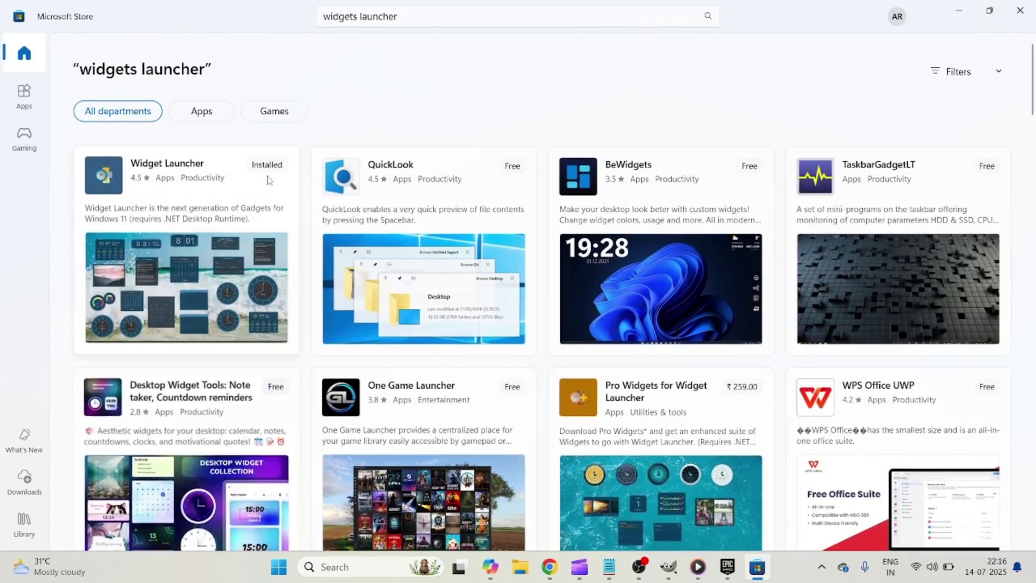
pyautogui.moveTo(187, 247)
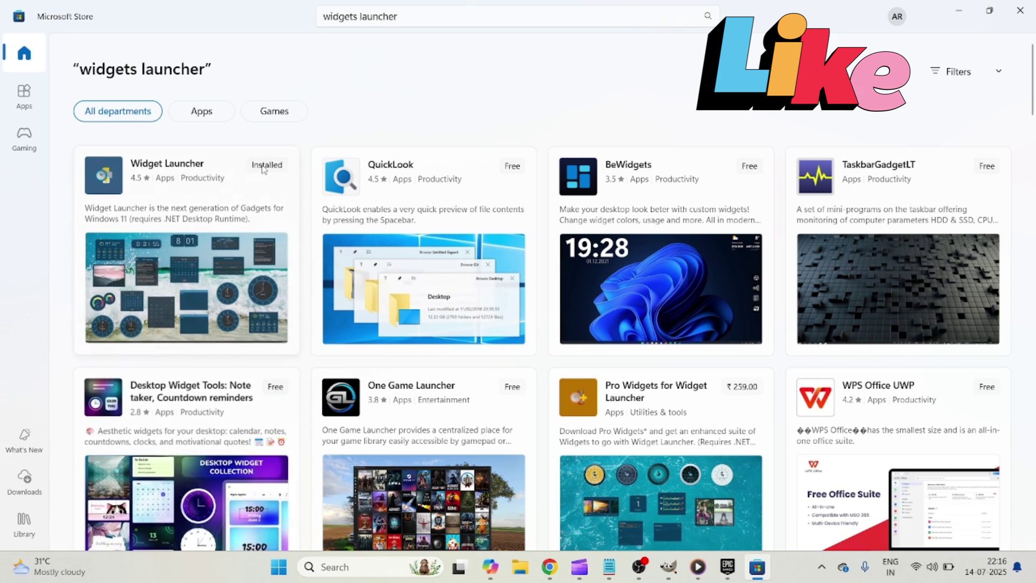
pyautogui.click(243, 183)
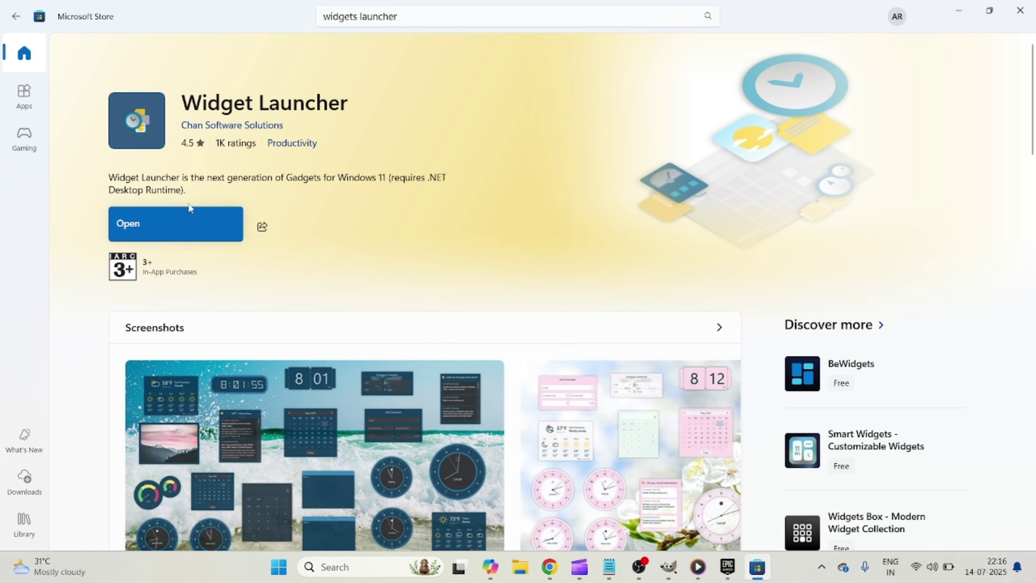
# Launch Widget Launcher and add a Slideshow widget to the desktop past the ad.
pyautogui.click(196, 219)
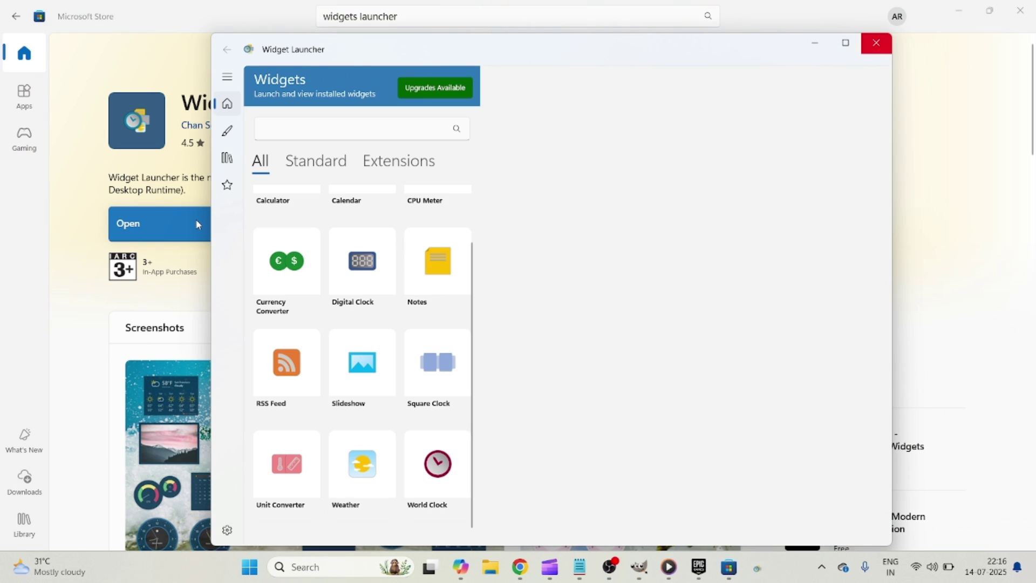
pyautogui.moveTo(488, 47); pyautogui.dragTo(664, 32)
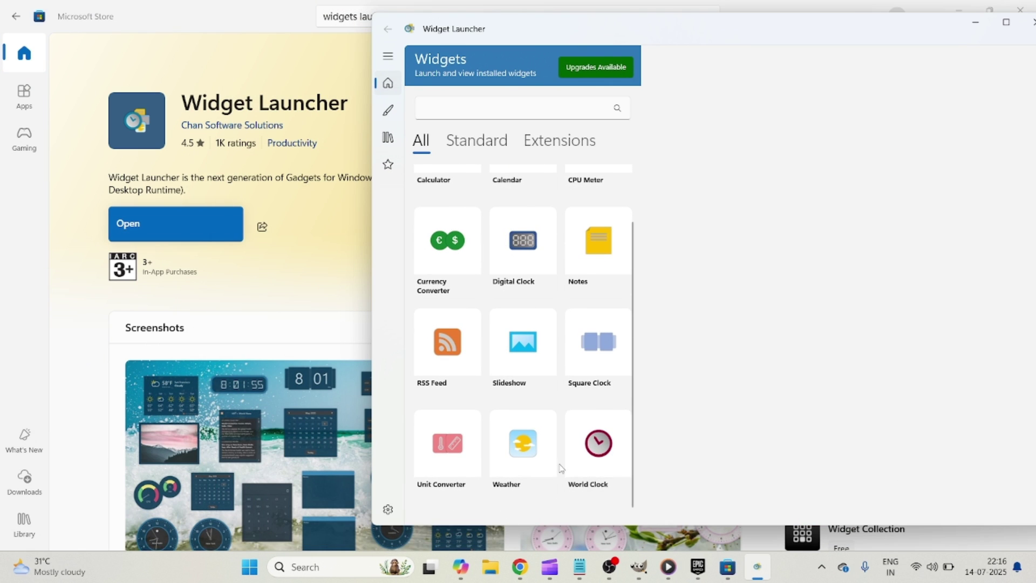
pyautogui.scroll(2, 561, 467)
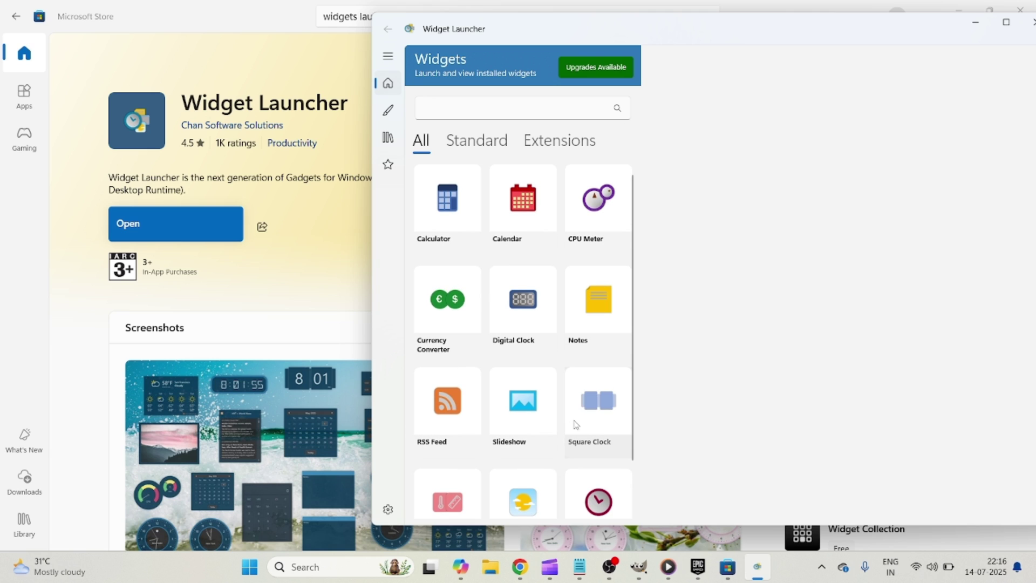
pyautogui.click(534, 409)
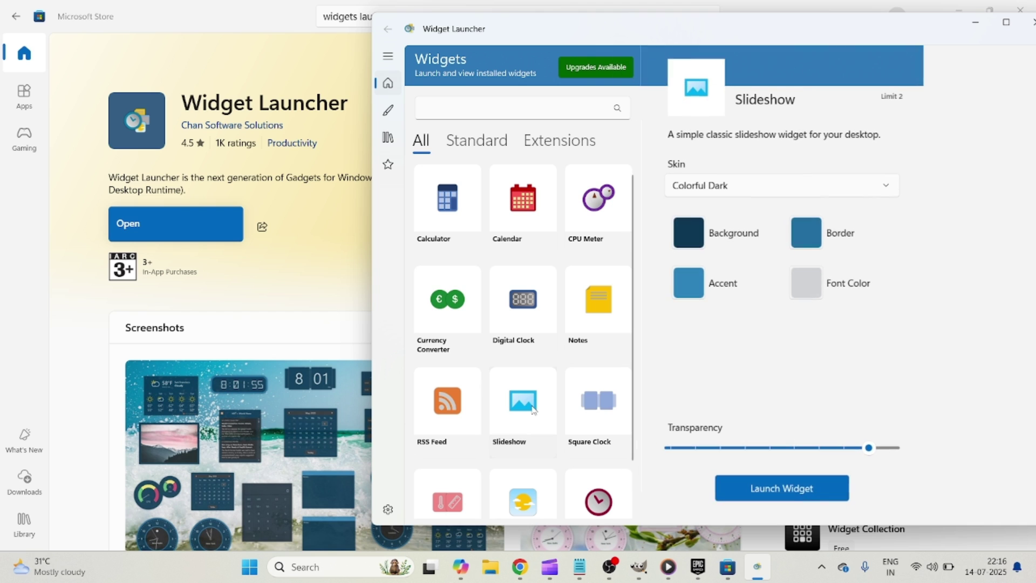
pyautogui.click(783, 487)
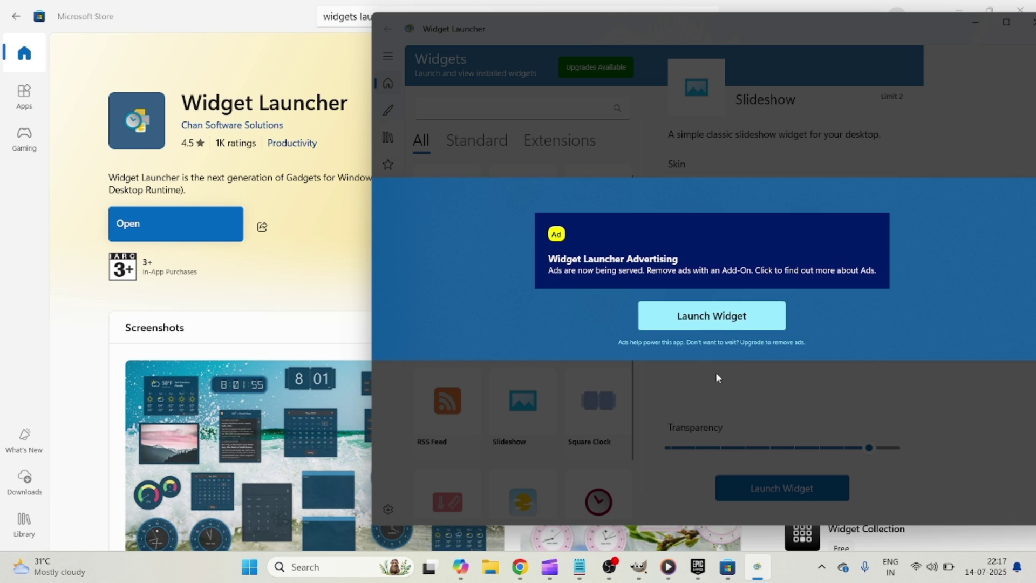
pyautogui.click(731, 316)
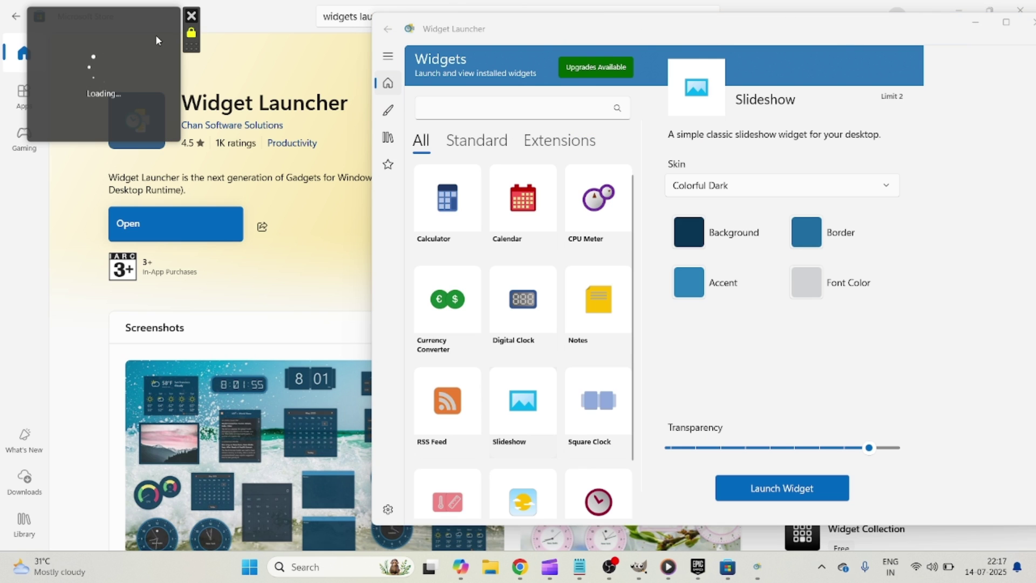
# Move the slideshow widget to centre-left and set its image folder to D:\IMAGES\test.
pyautogui.click(975, 22)
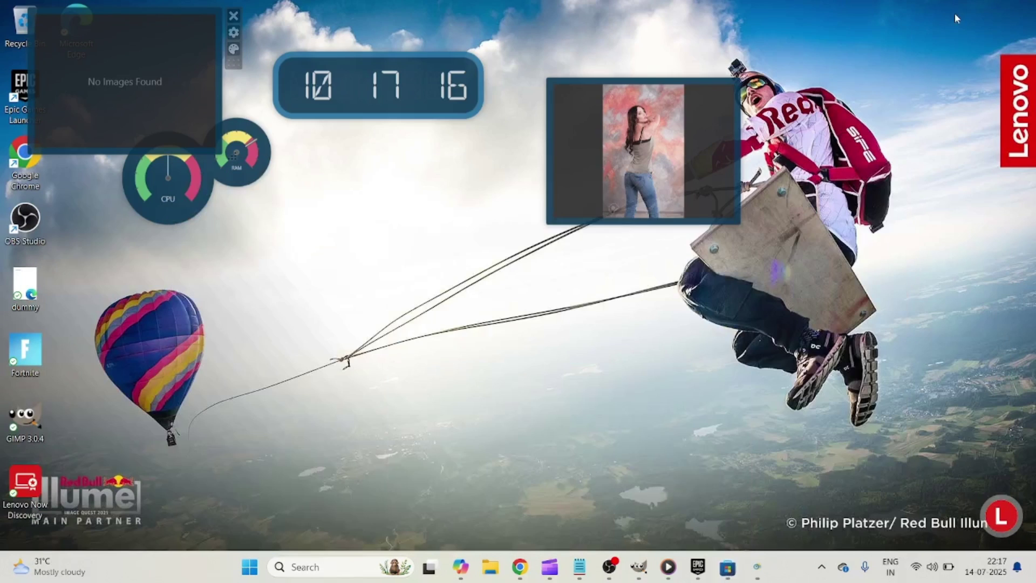
pyautogui.moveTo(146, 36)
pyautogui.mouseDown()
pyautogui.moveTo(347, 284)
pyautogui.moveTo(413, 269)
pyautogui.mouseUp()
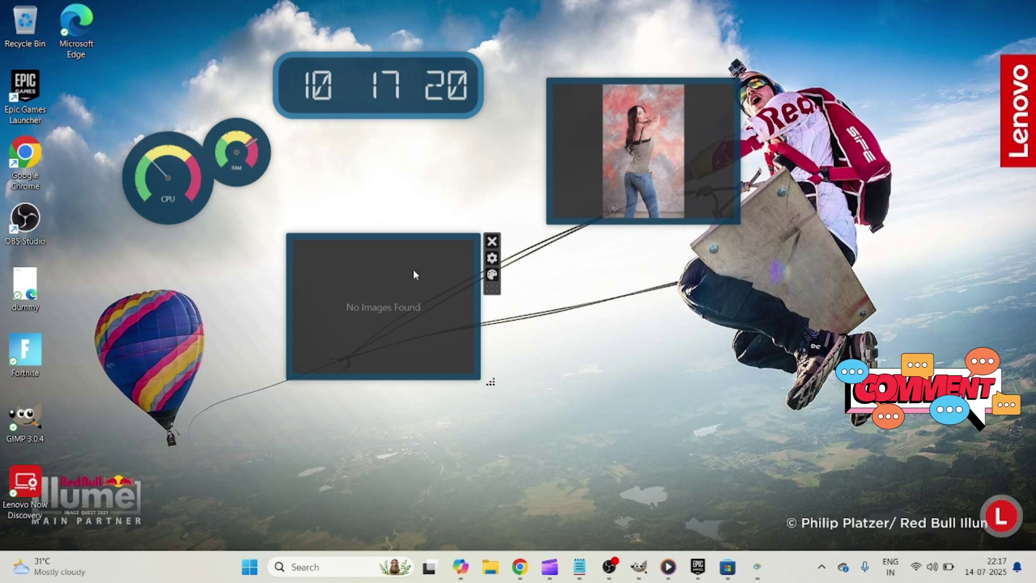
pyautogui.click(492, 258)
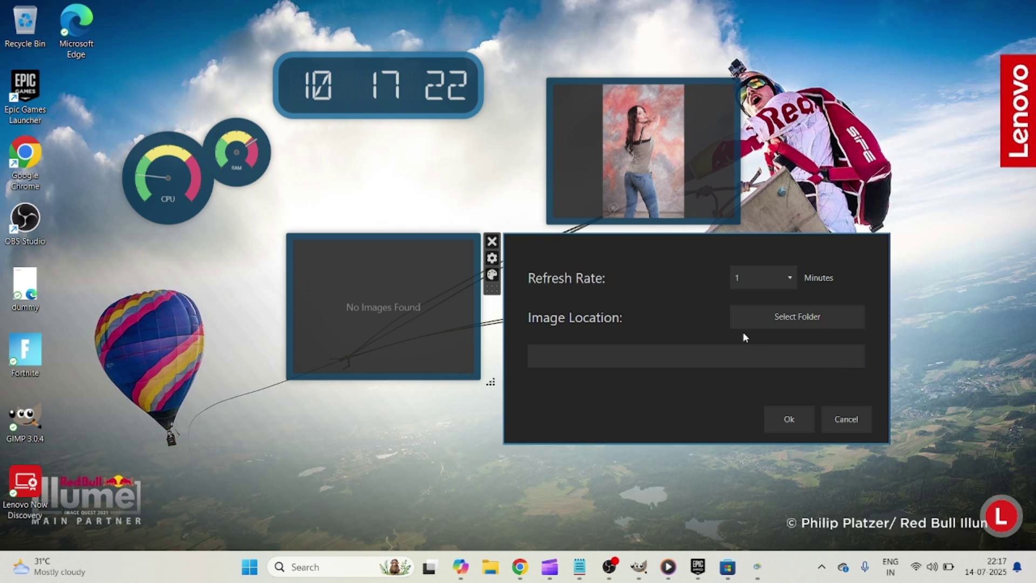
pyautogui.click(778, 320)
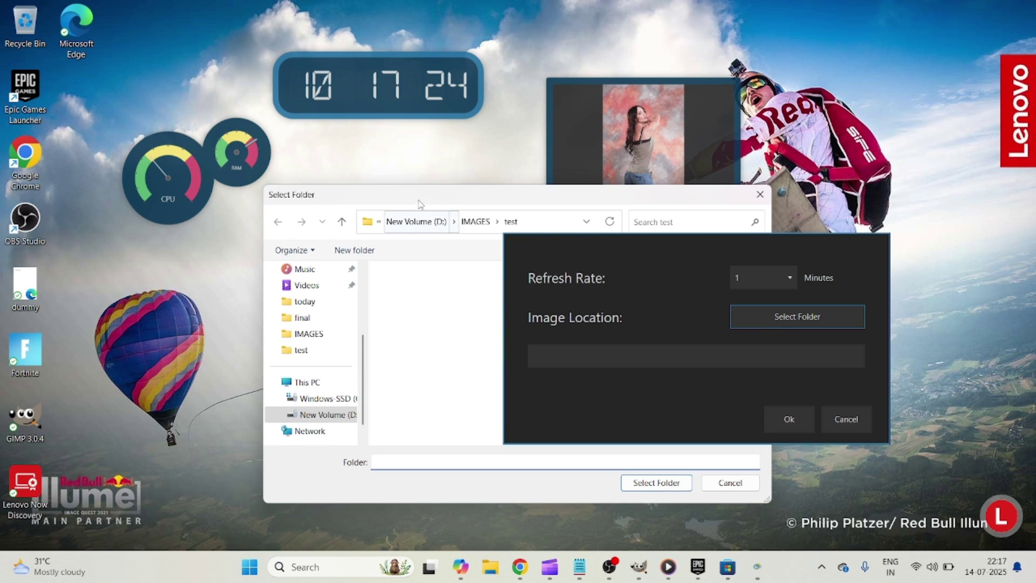
pyautogui.moveTo(419, 203); pyautogui.dragTo(221, 54)
pyautogui.click(109, 183)
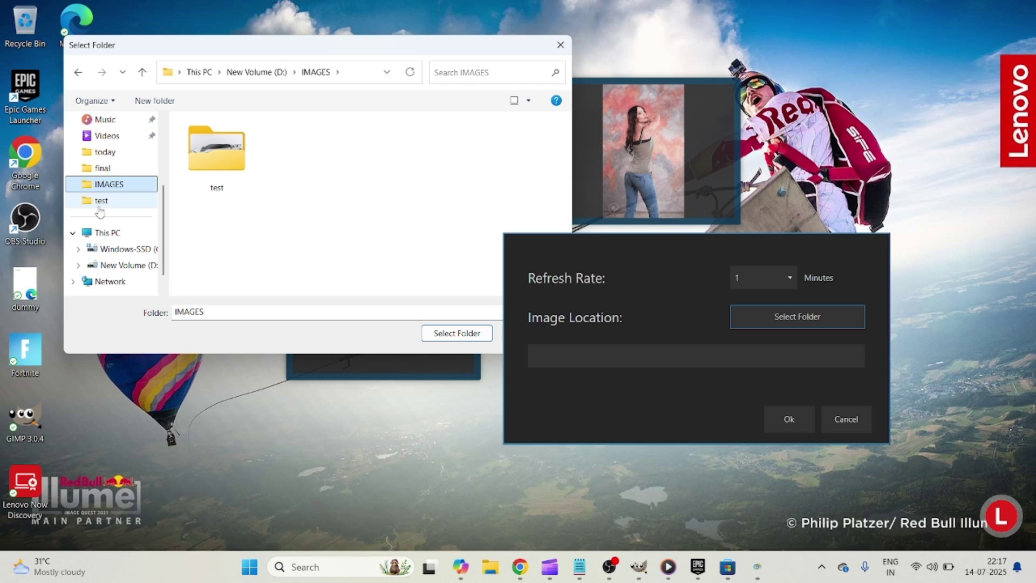
pyautogui.click(102, 202)
pyautogui.click(456, 332)
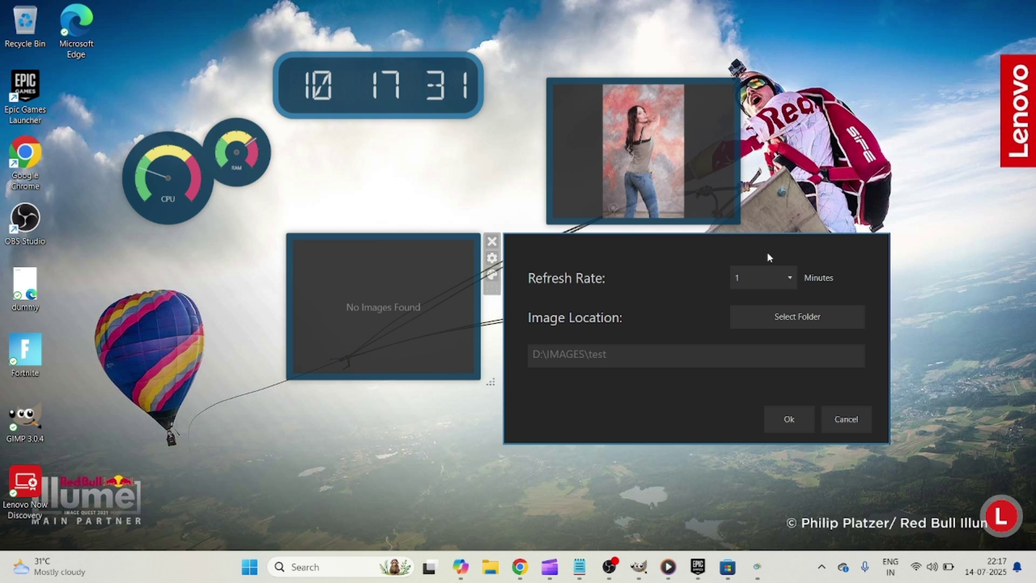
# Choose the slideshow refresh rate and save the widget settings.
pyautogui.click(773, 275)
pyautogui.click(770, 303)
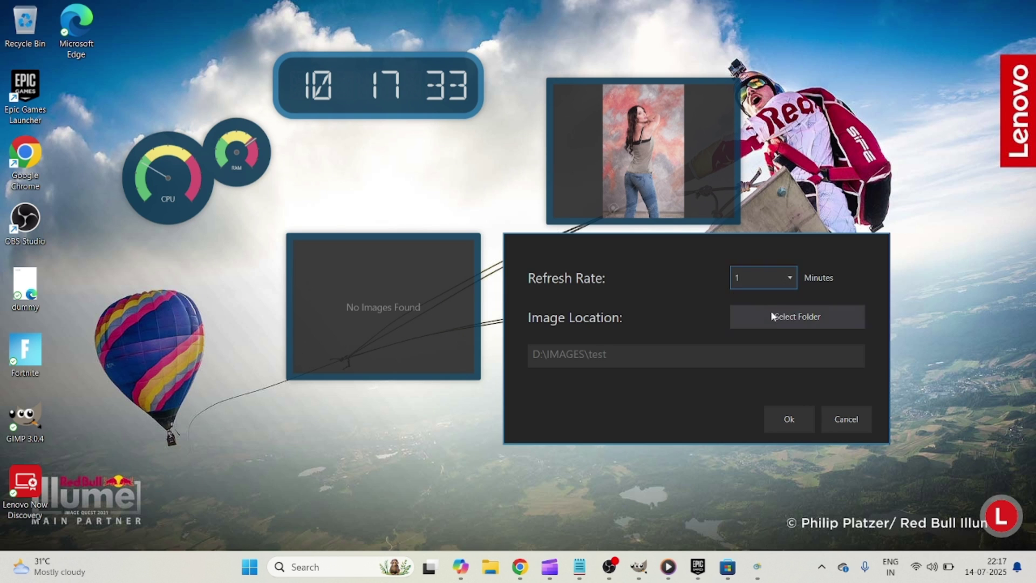
pyautogui.click(790, 419)
pyautogui.moveTo(384, 306)
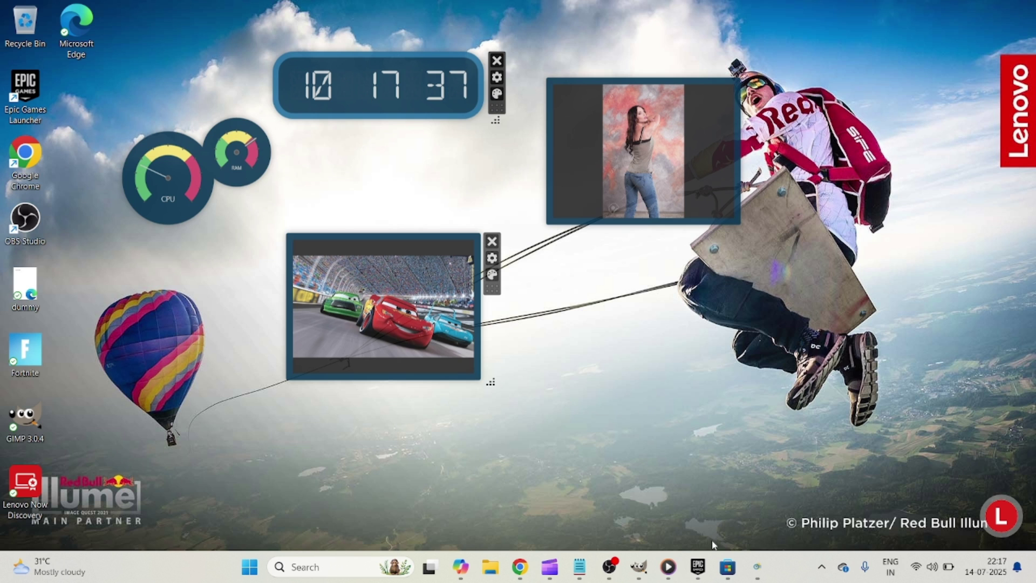
# Launch the Calendar widget from Widget Launcher, then bring the Microsoft Store forward.
pyautogui.click(757, 566)
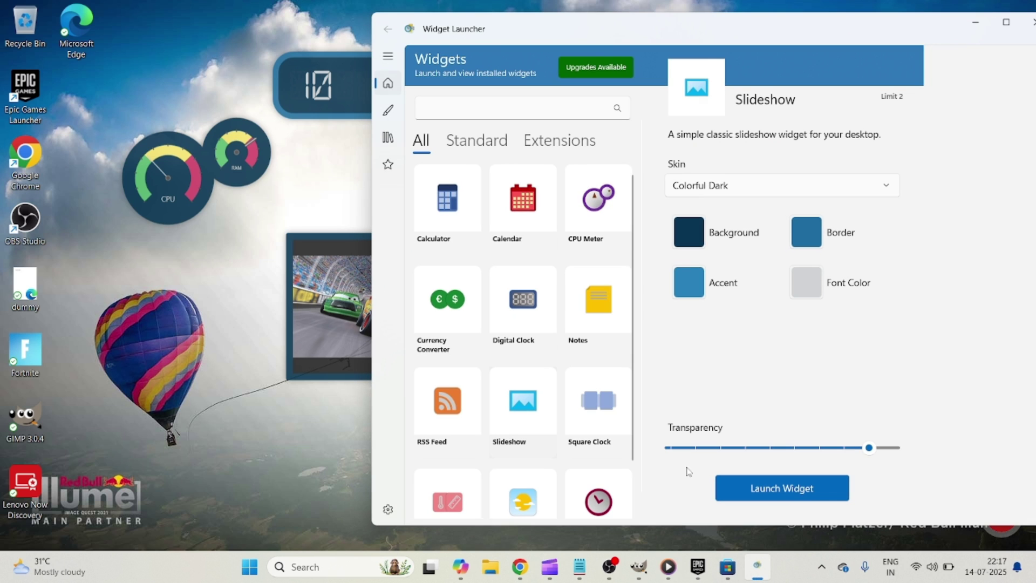
pyautogui.click(522, 212)
pyautogui.click(781, 488)
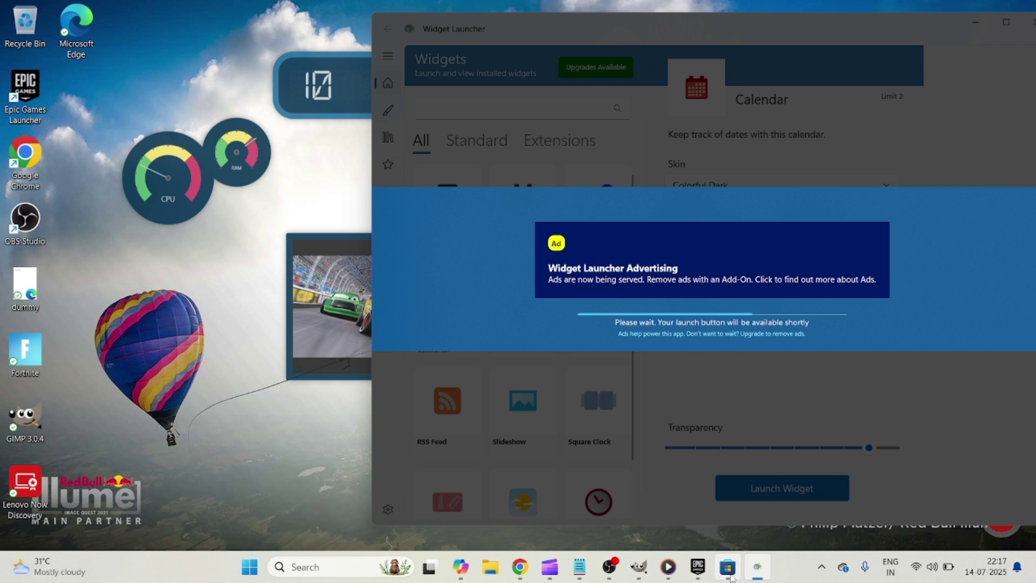
pyautogui.click(727, 567)
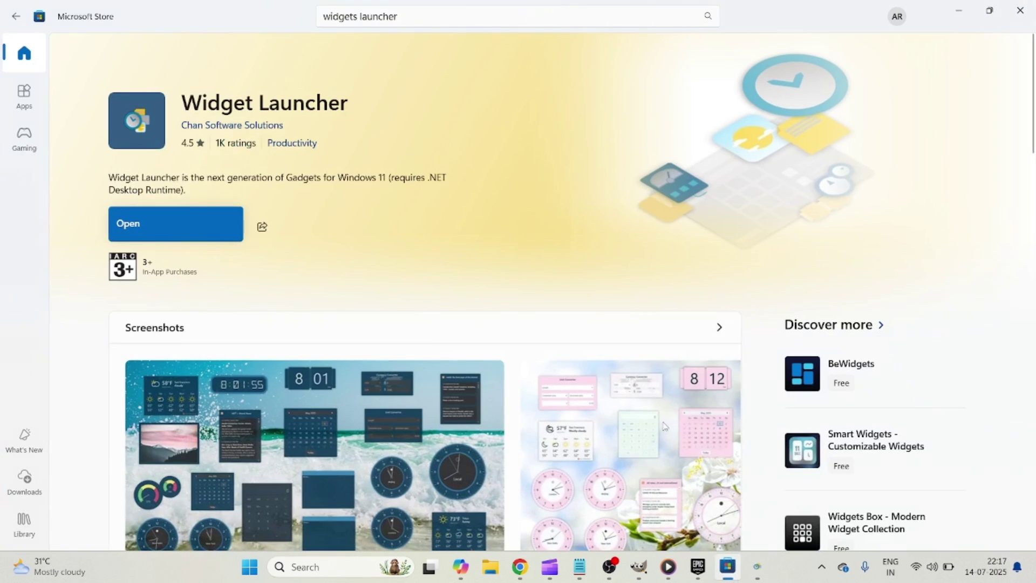
# Return to the Store's widgets launcher search results.
pyautogui.click(18, 16)
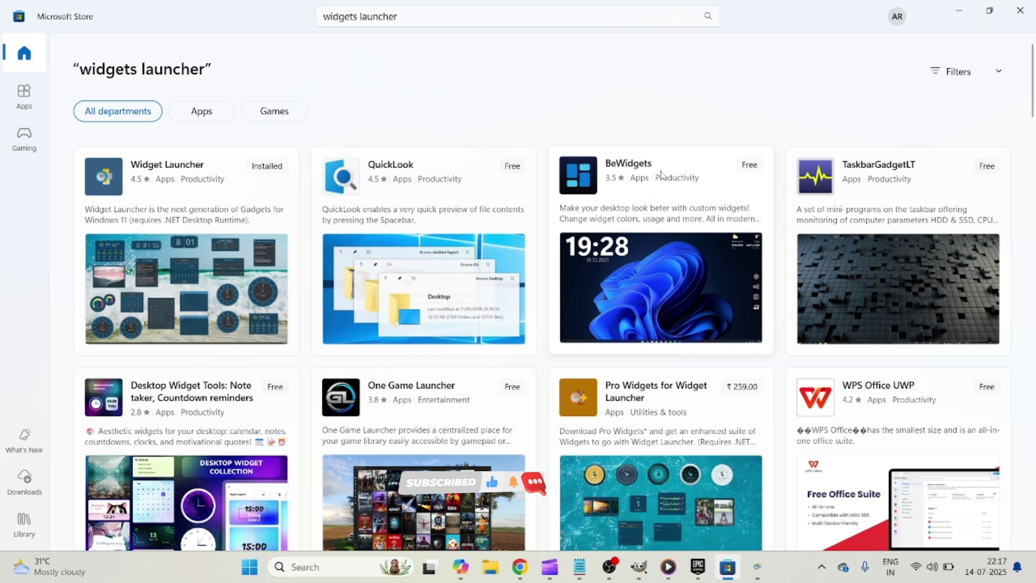
pyautogui.scroll(-2, 867, 195)
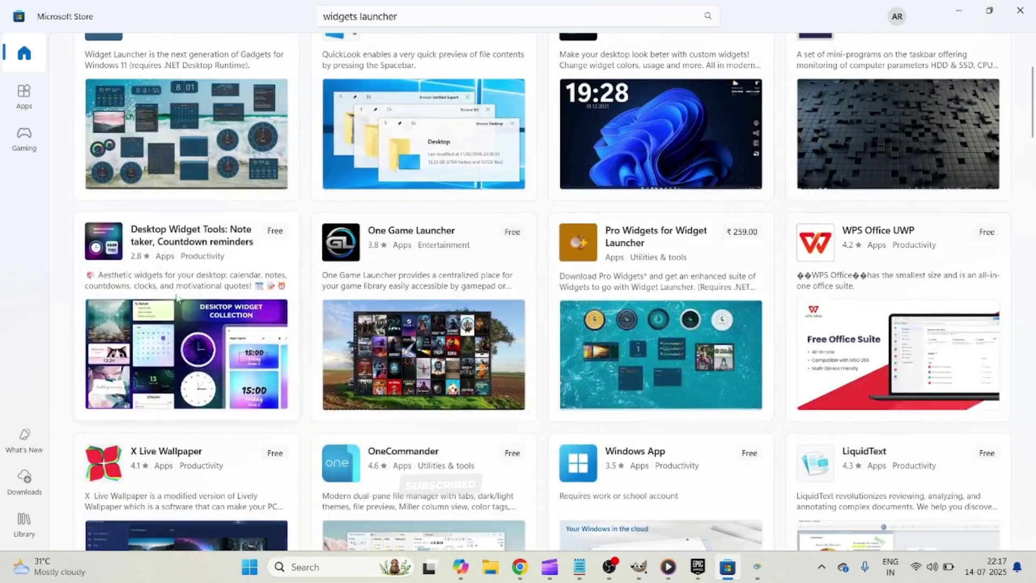
pyautogui.scroll(2, 163, 267)
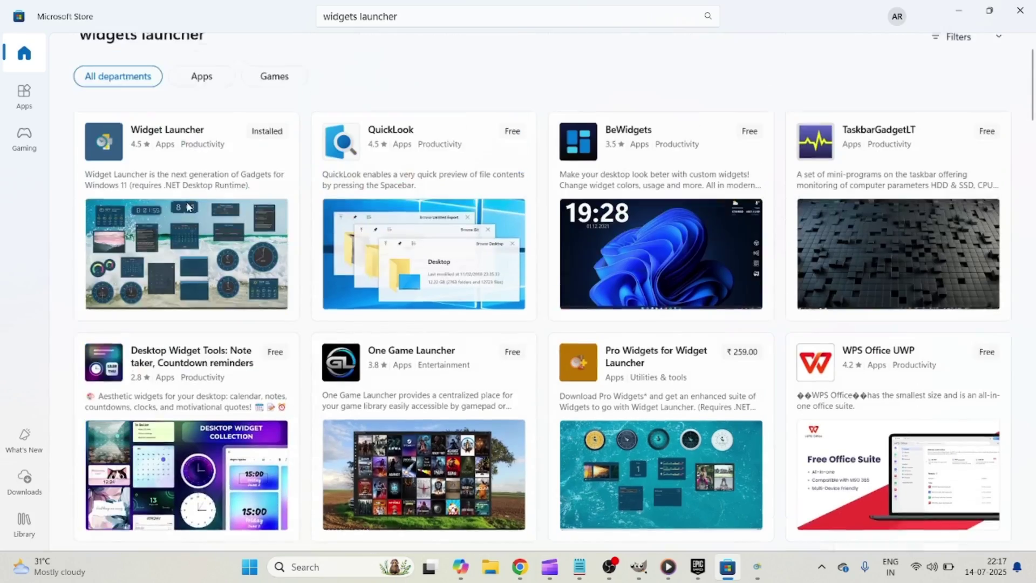
pyautogui.scroll(-2, 421, 267)
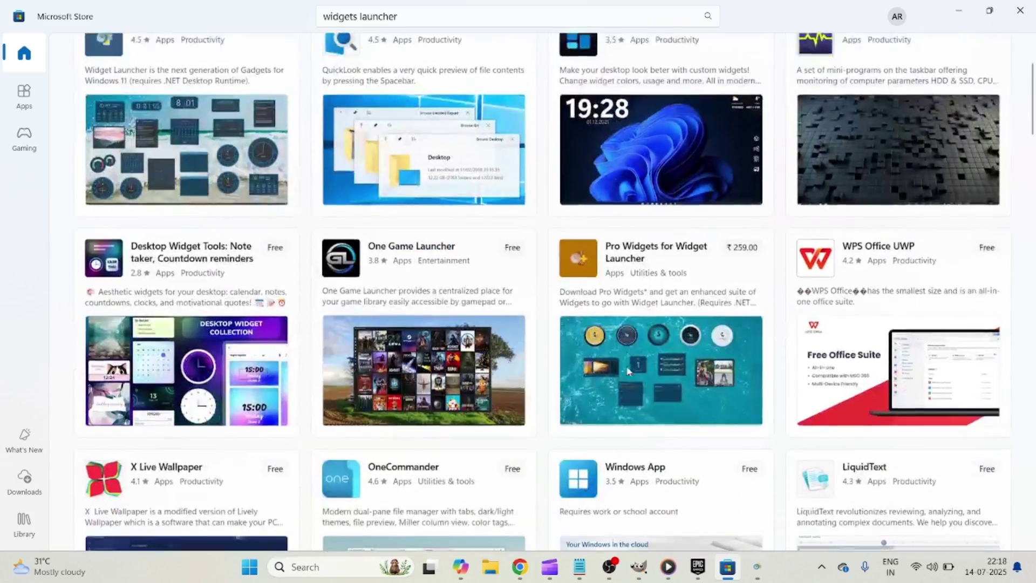
pyautogui.scroll(-5, 628, 475)
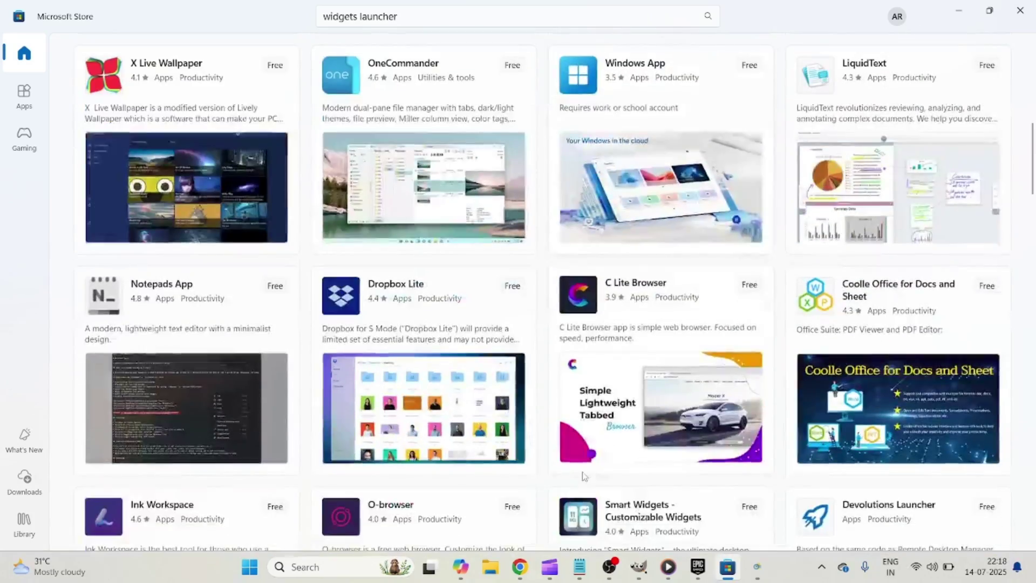
pyautogui.scroll(-2, 556, 468)
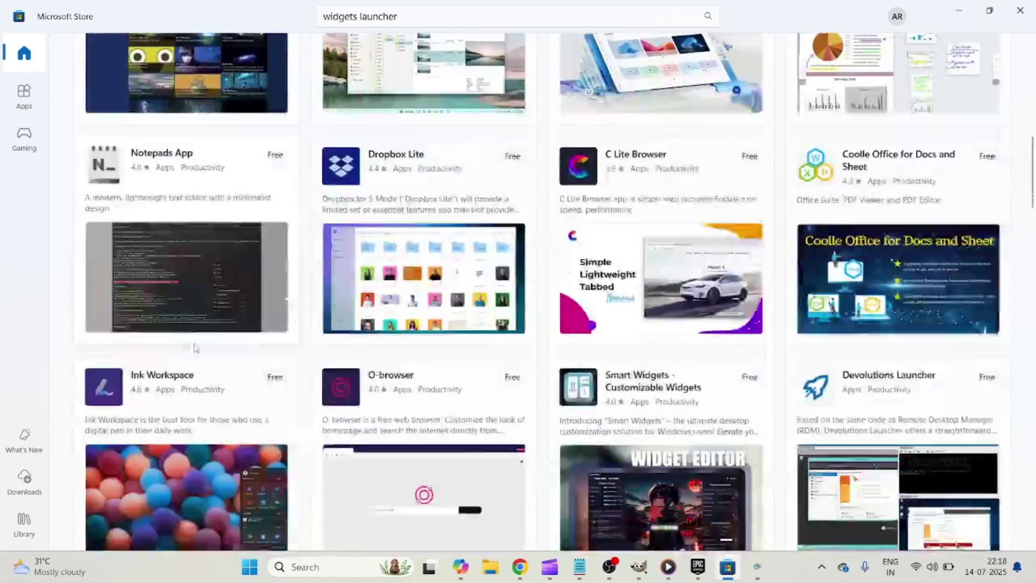
pyautogui.scroll(-2, 536, 324)
pyautogui.scroll(-3, 536, 323)
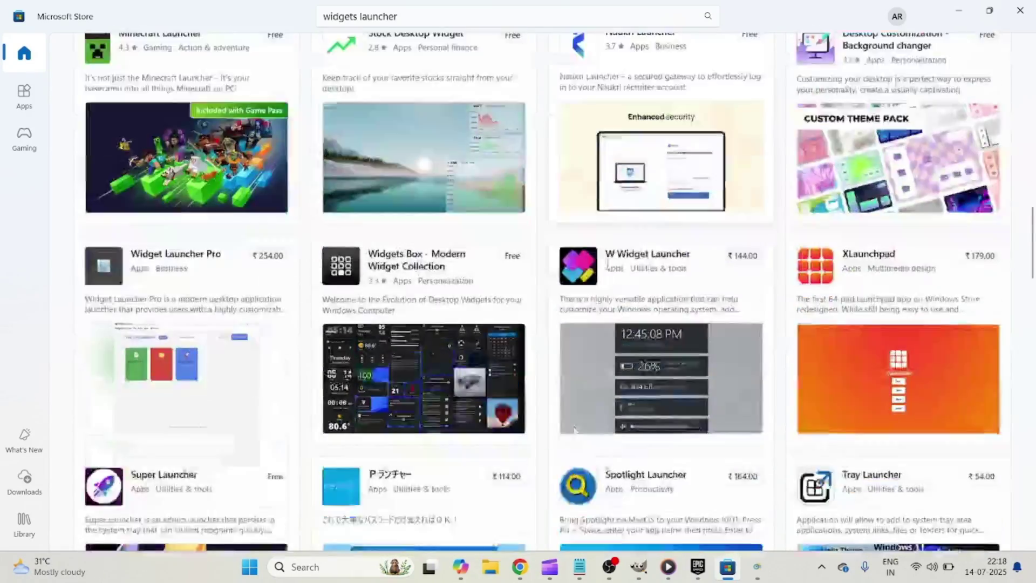
pyautogui.scroll(-1, 566, 429)
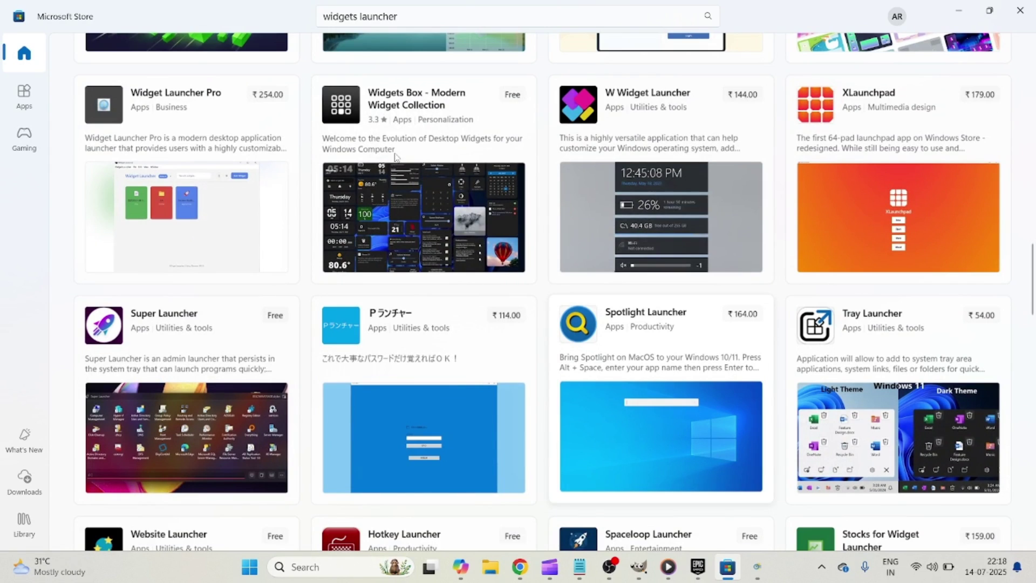
pyautogui.scroll(-1, 396, 156)
pyautogui.scroll(2, 405, 146)
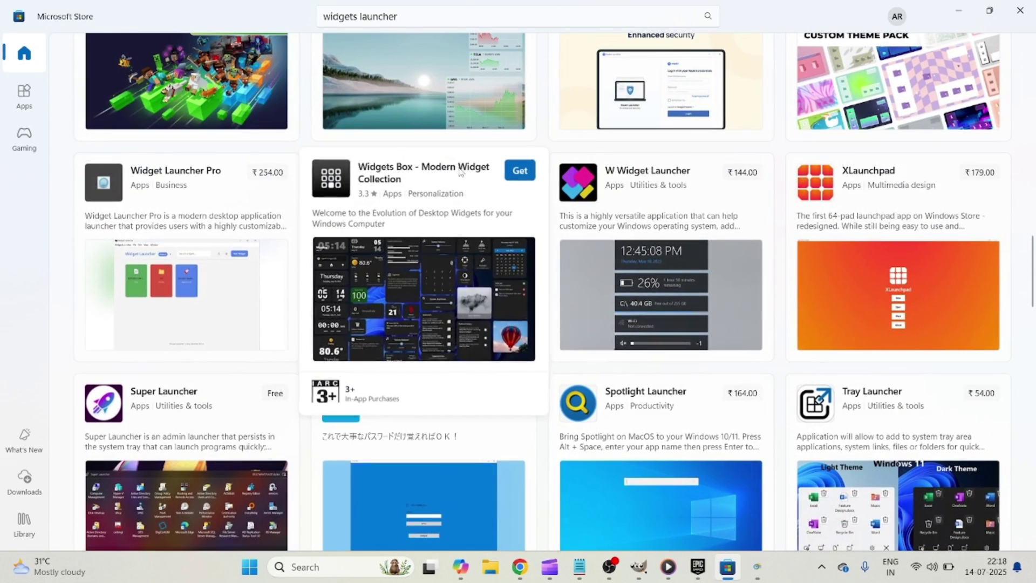
pyautogui.moveTo(424, 216)
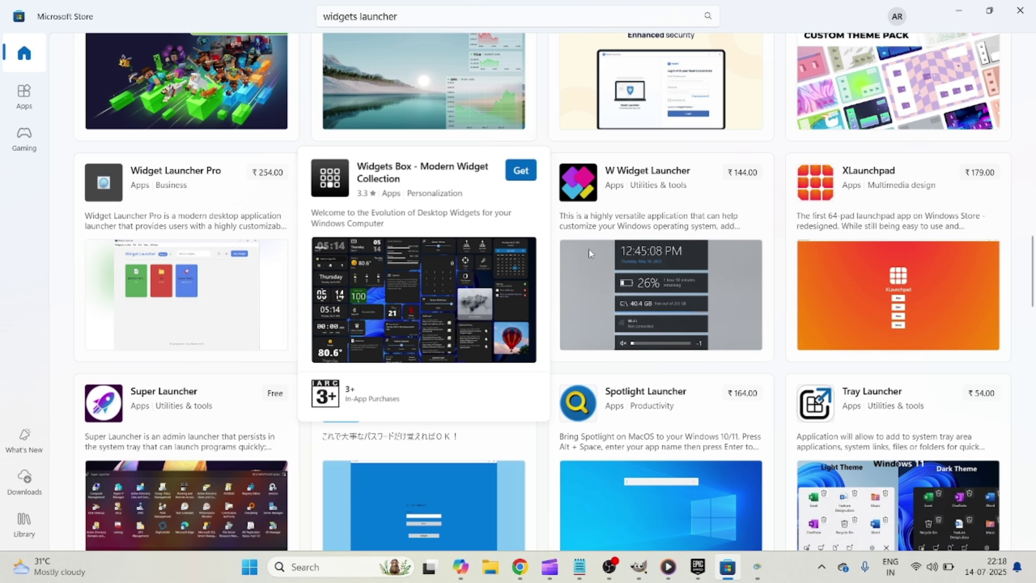
pyautogui.scroll(-4, 679, 304)
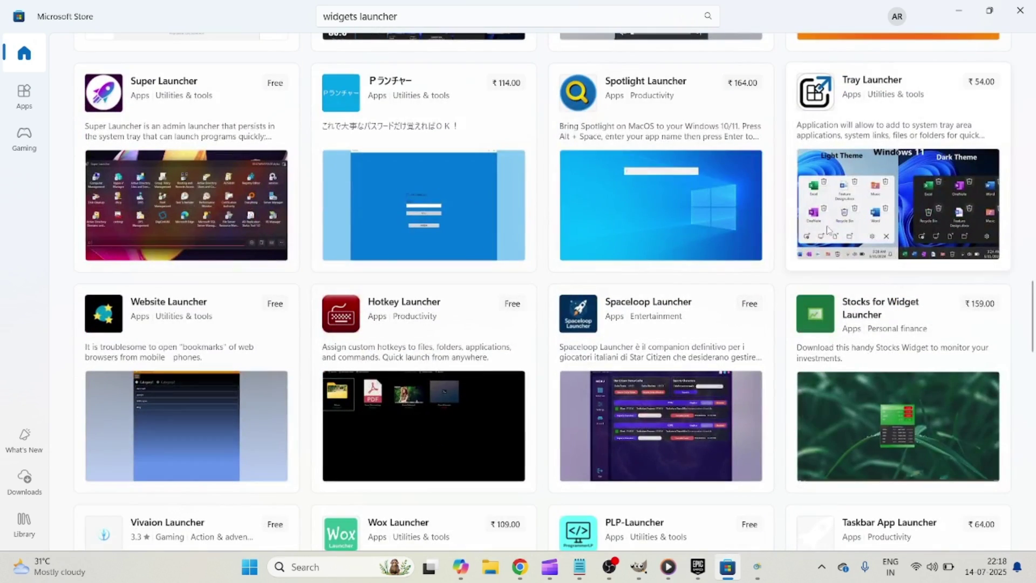
pyautogui.scroll(-2, 865, 252)
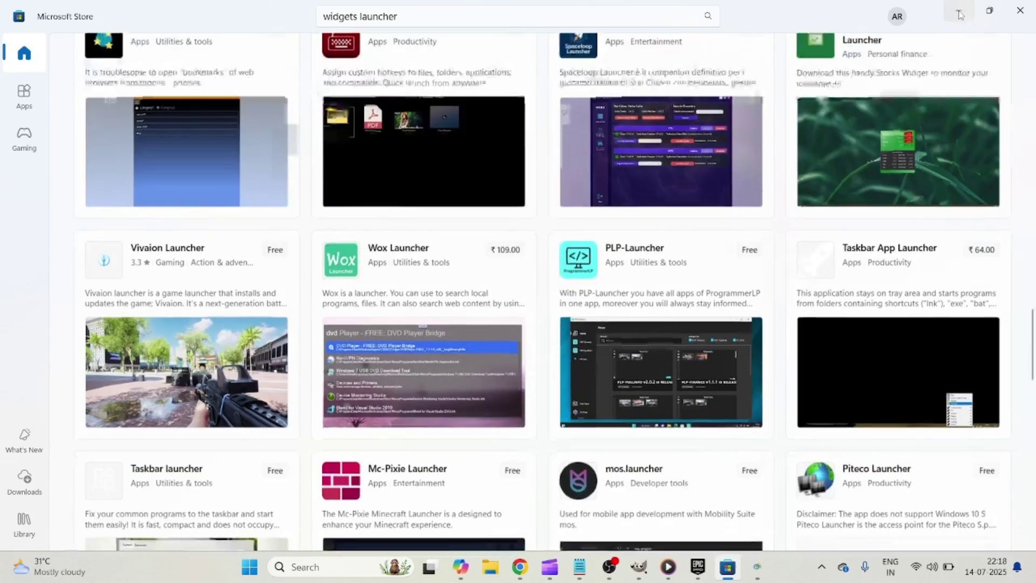
# Launch the July 2025 Calendar widget past the ad and place it at the desktop's lower right.
pyautogui.click(958, 10)
pyautogui.click(786, 300)
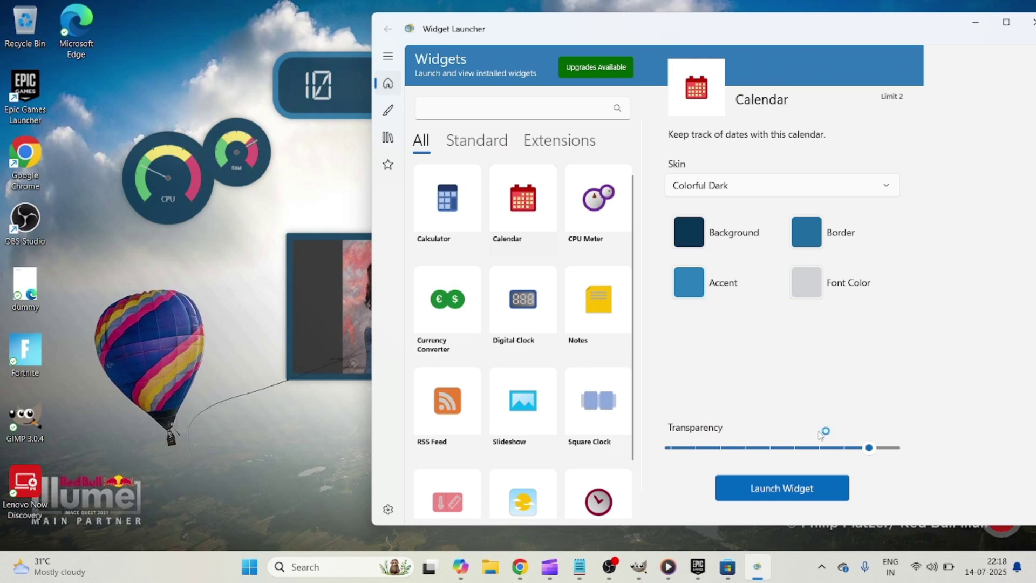
pyautogui.click(782, 488)
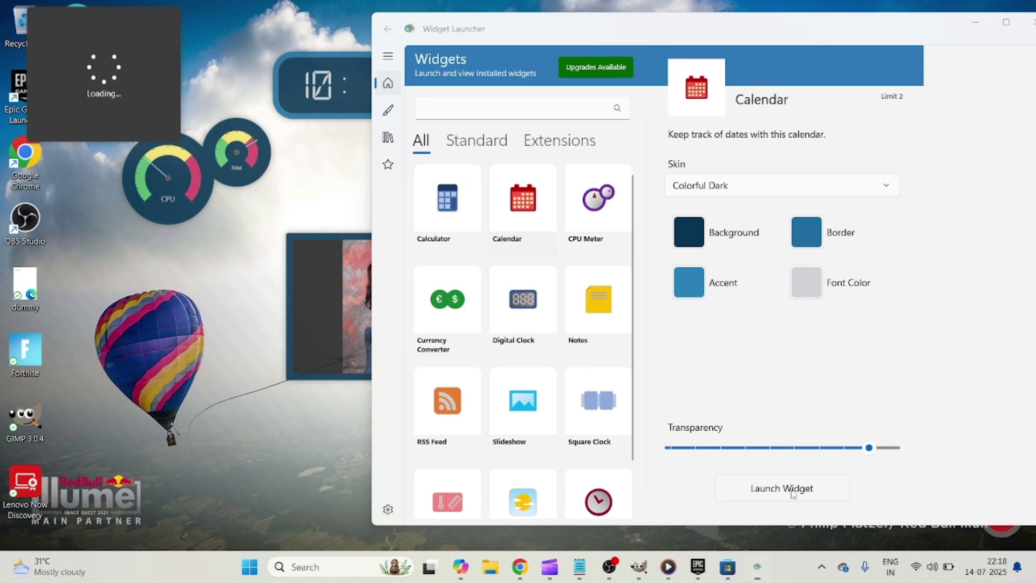
pyautogui.click(1033, 23)
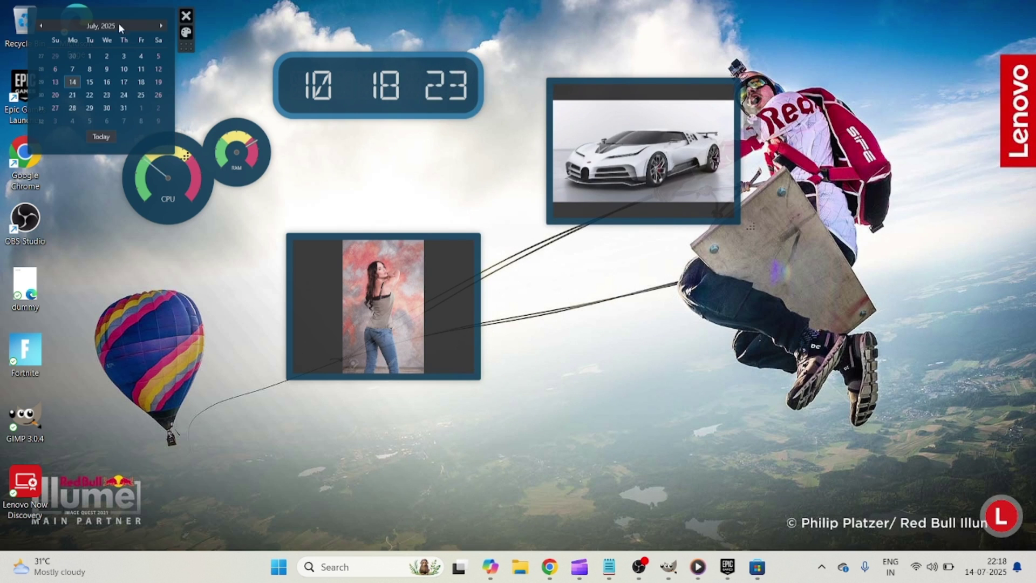
pyautogui.moveTo(136, 18); pyautogui.dragTo(650, 352)
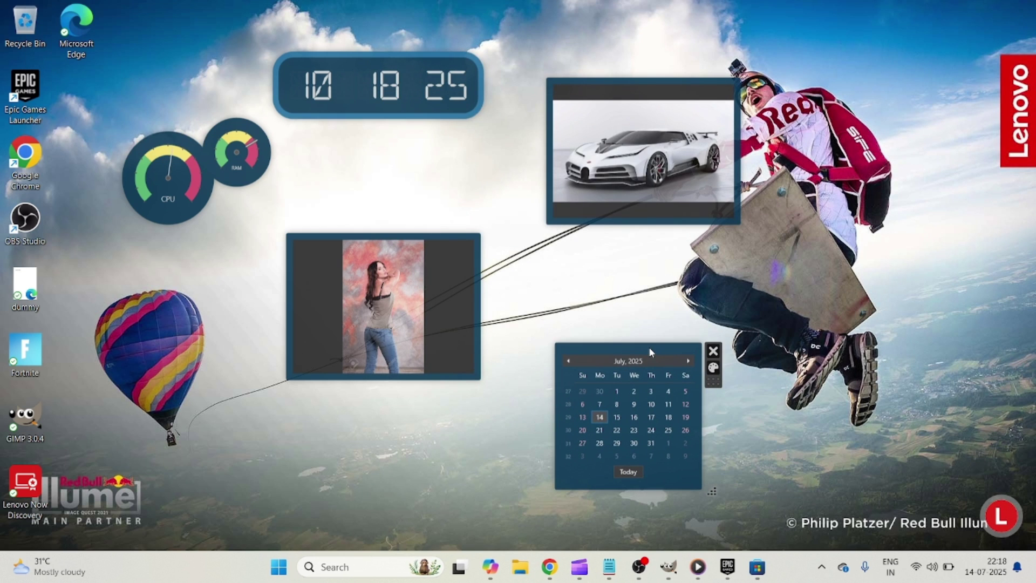